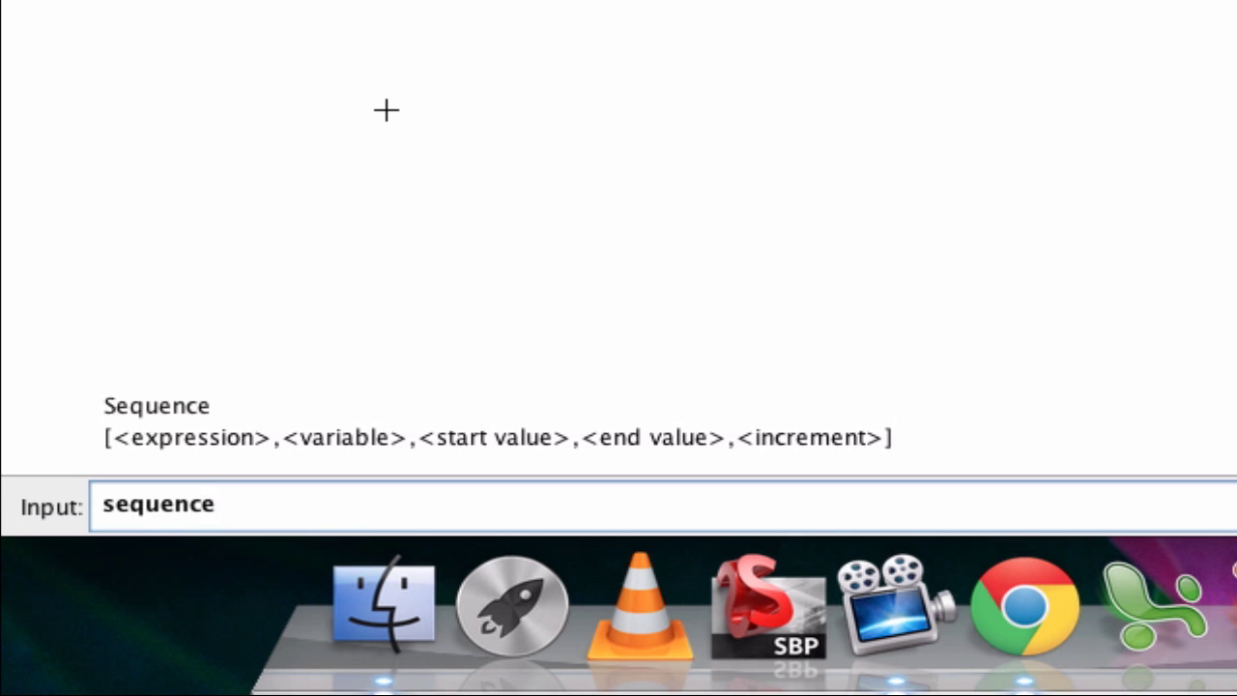
# - Insert the four-argument Sequence template from the autocomplete suggestions
pyautogui.press('BackSpace')
pyautogui.press('BackSpace')
pyautogui.press('BackSpace')
pyautogui.press('BackSpace')
pyautogui.write('ence')
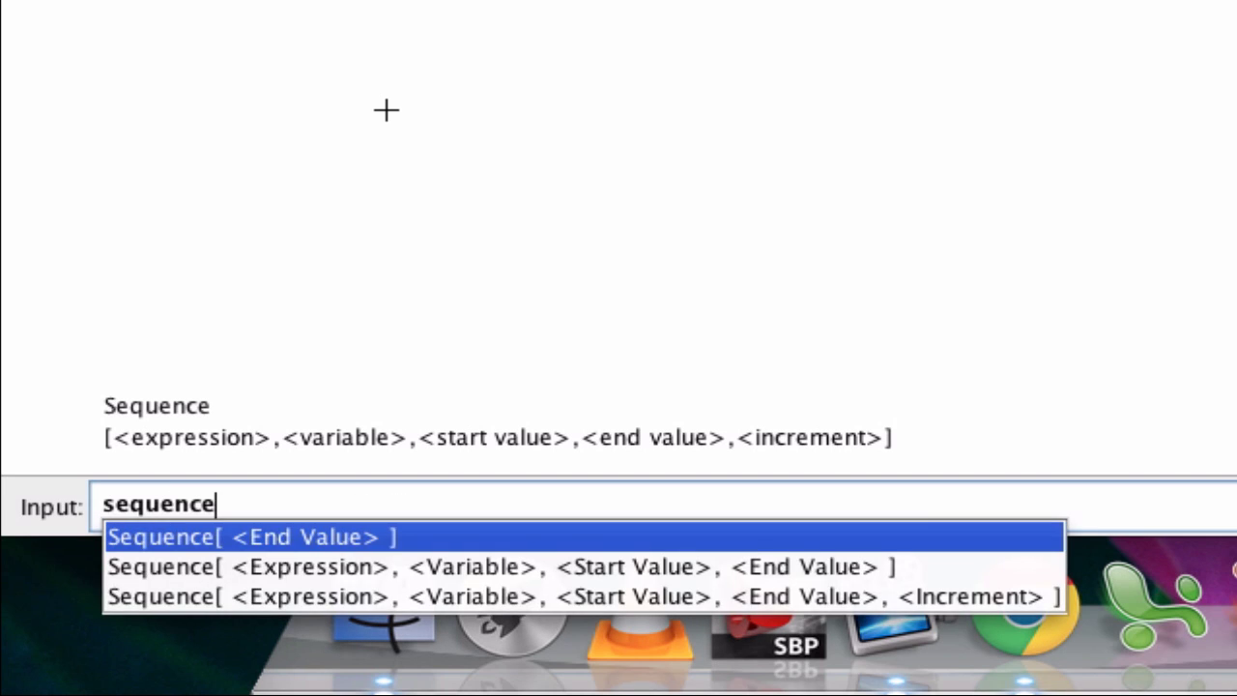
pyautogui.press('Down')
pyautogui.press('Down')
pyautogui.press('Up')
pyautogui.press('Up')
pyautogui.press('Down')
pyautogui.press('Down')
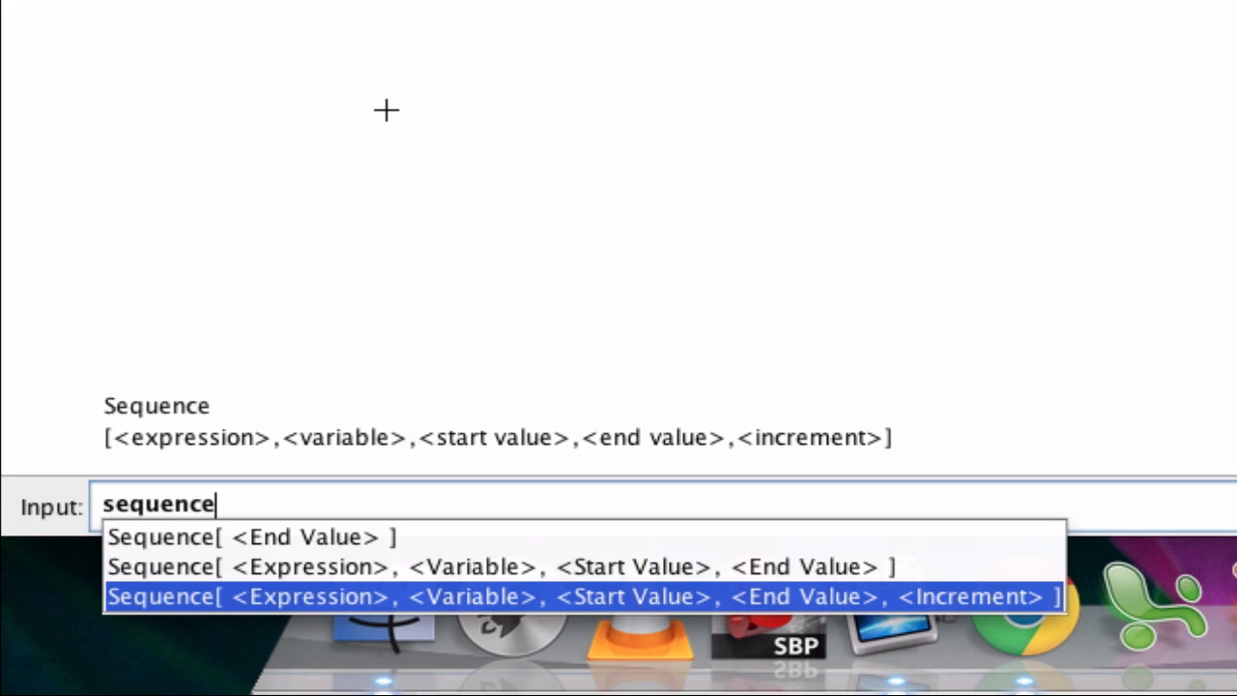
pyautogui.press('Up')
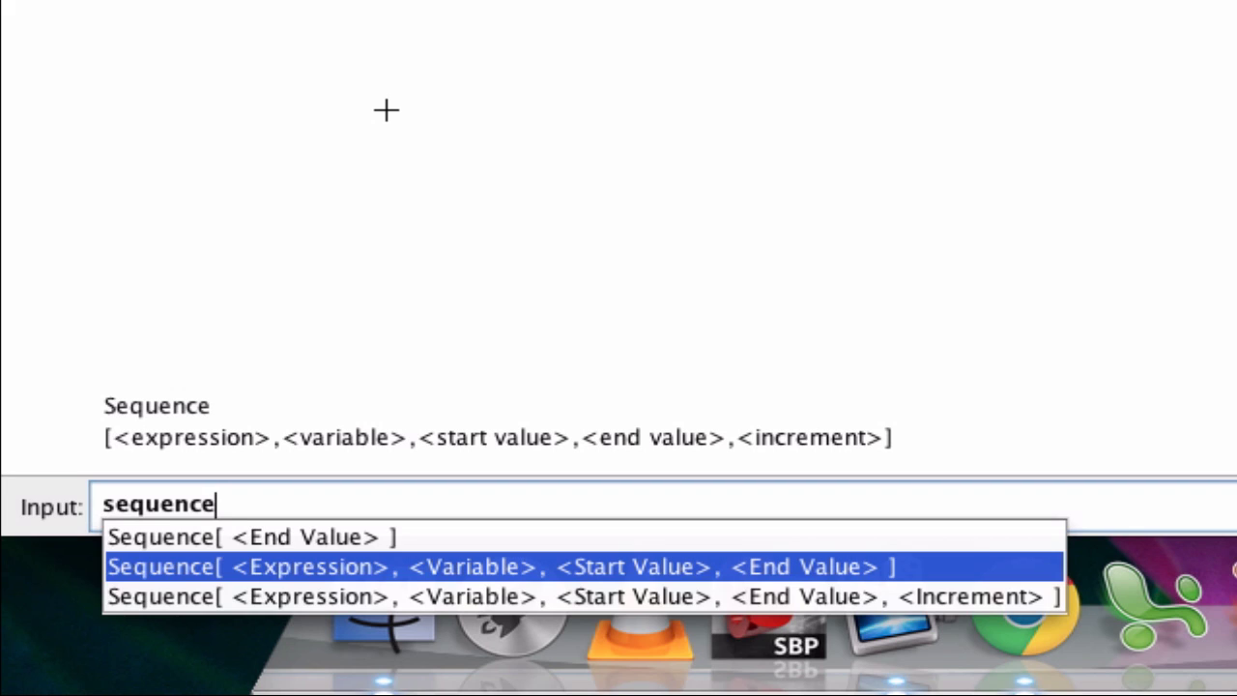
pyautogui.press('Down')
pyautogui.press('Up')
pyautogui.press('Down')
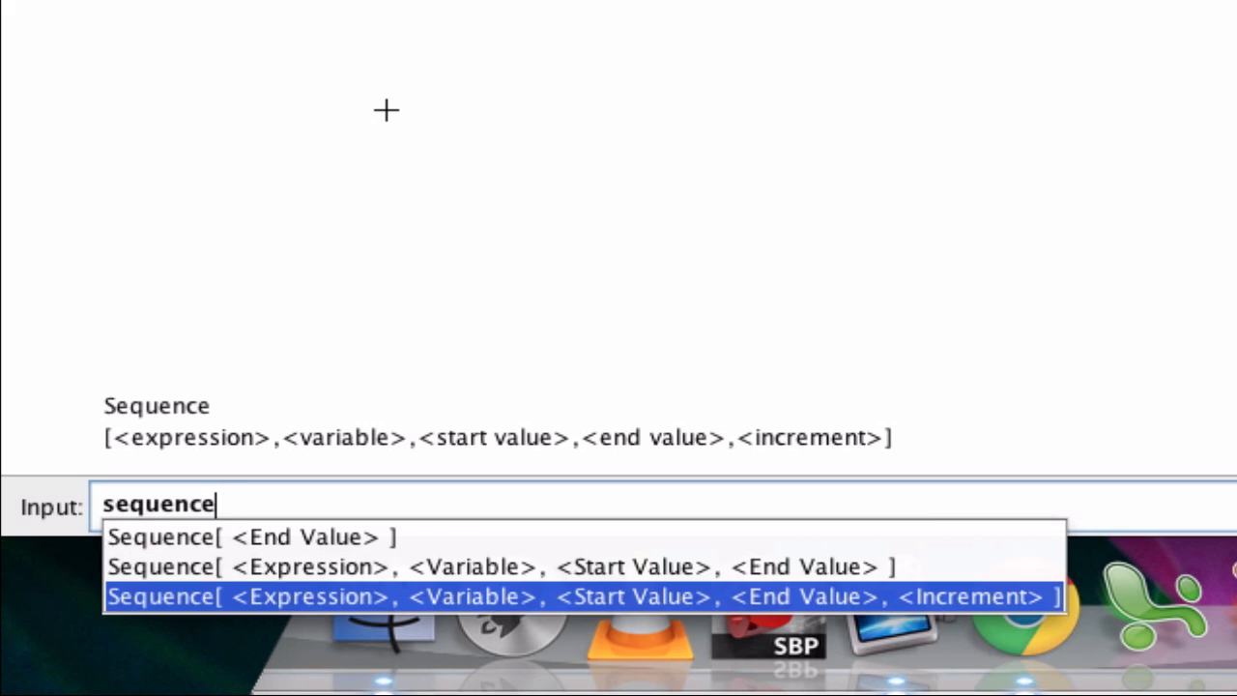
pyautogui.press('Up')
pyautogui.press('Return')
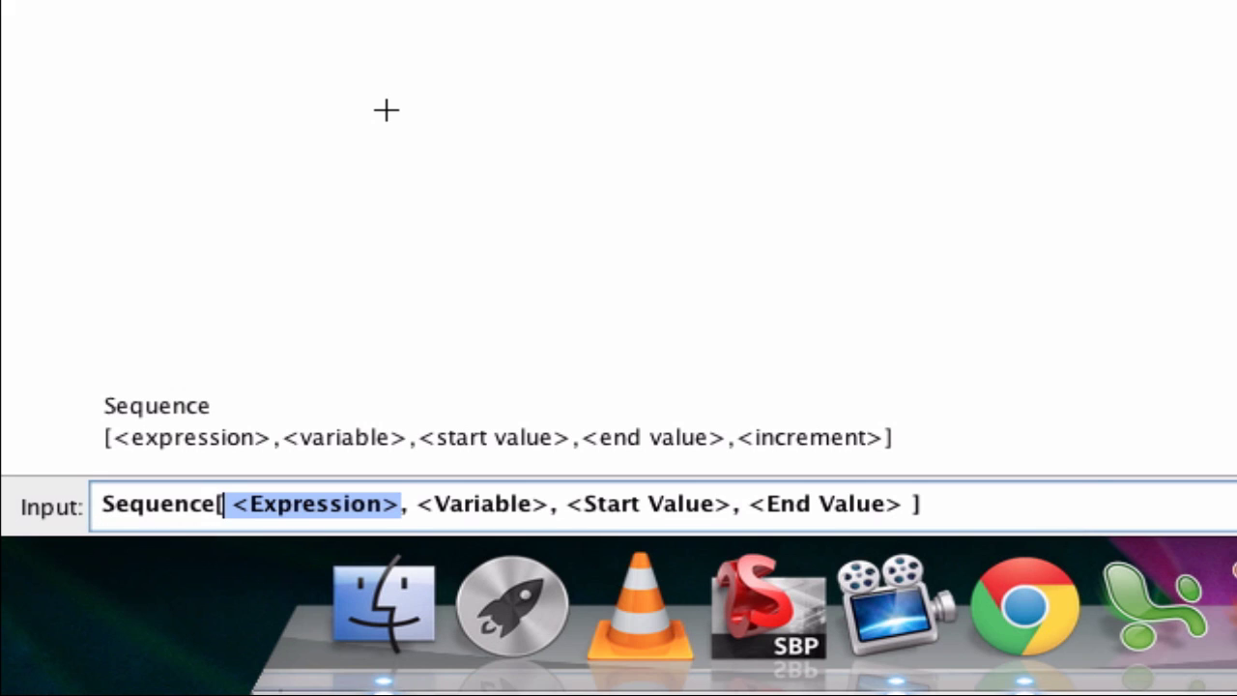
# - Fill the Sequence placeholders with (n,0), variable n and start value 0
pyautogui.write('(')
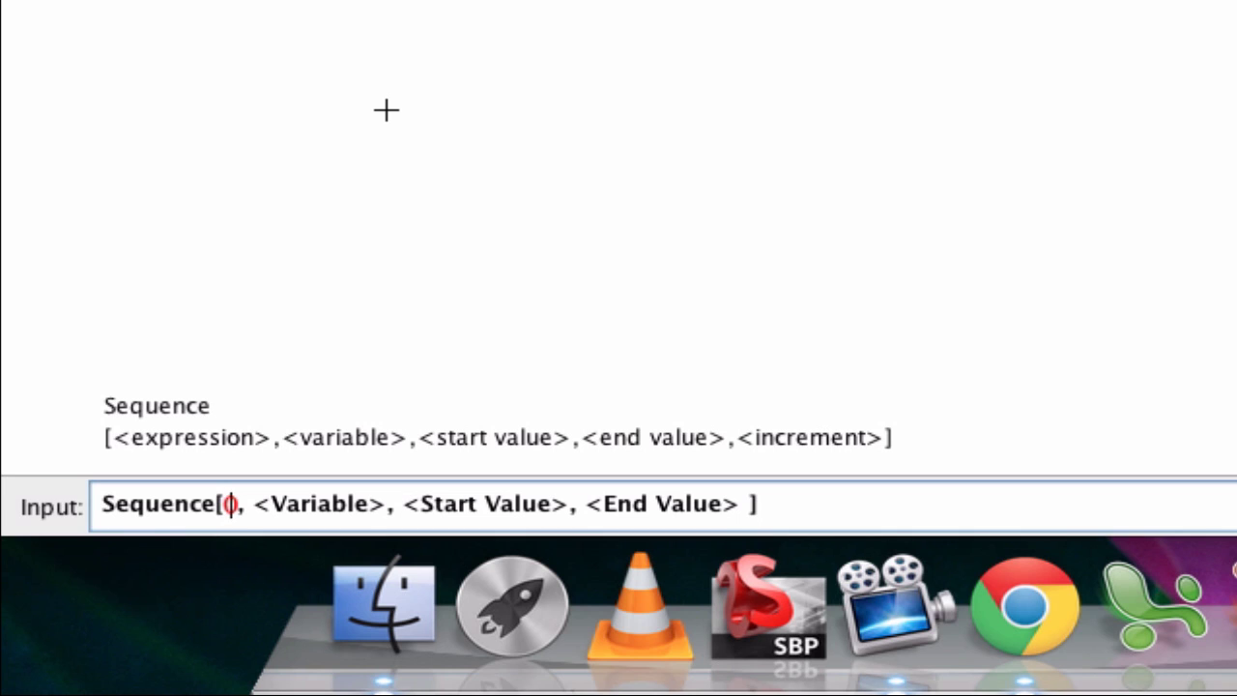
pyautogui.write('no')
pyautogui.press('BackSpace')
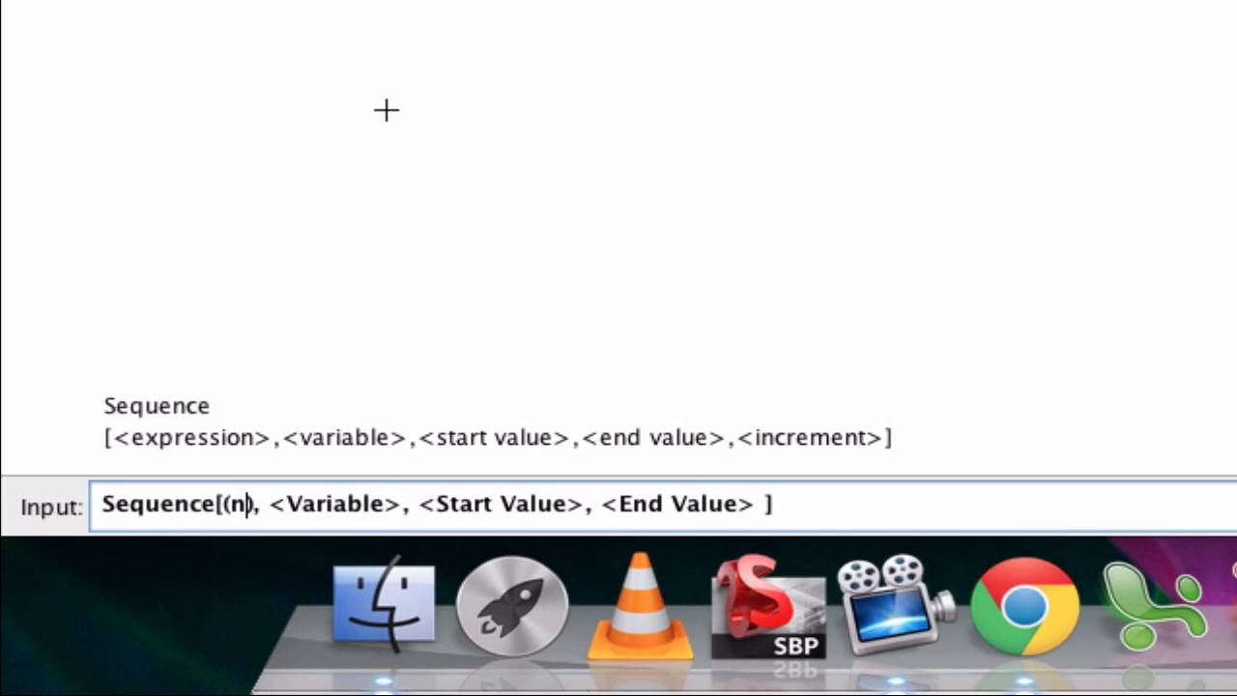
pyautogui.write(',0')
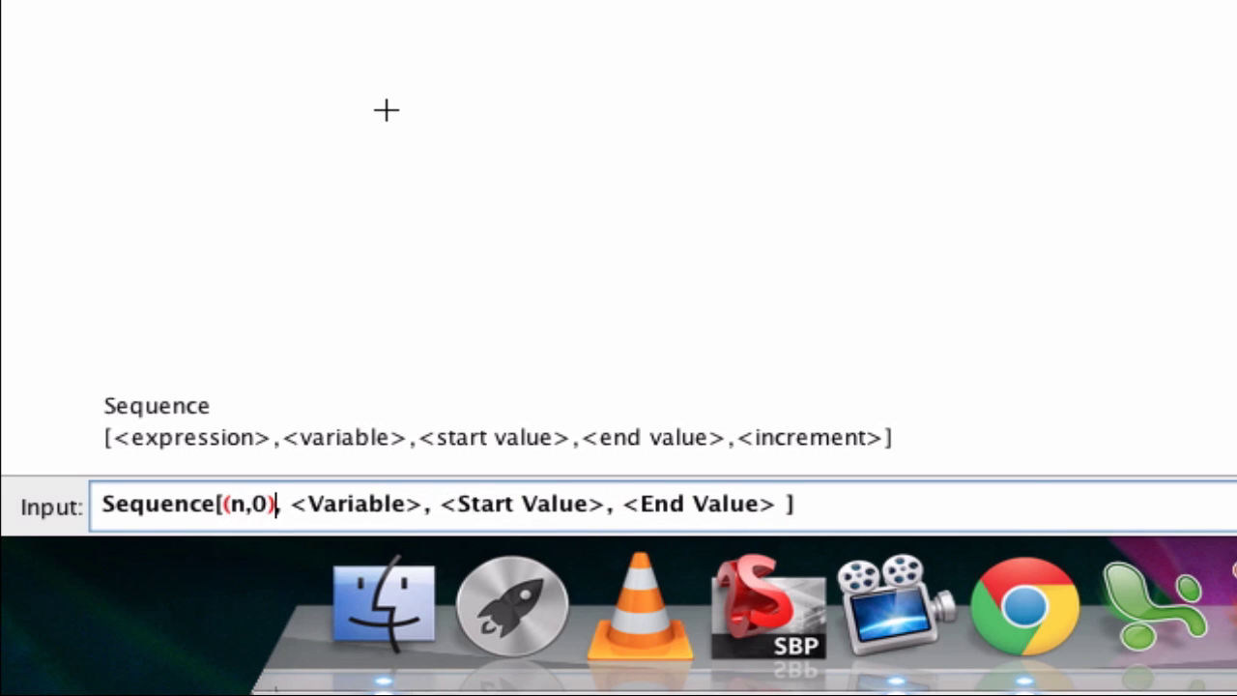
pyautogui.press('Tab')
pyautogui.write('n')
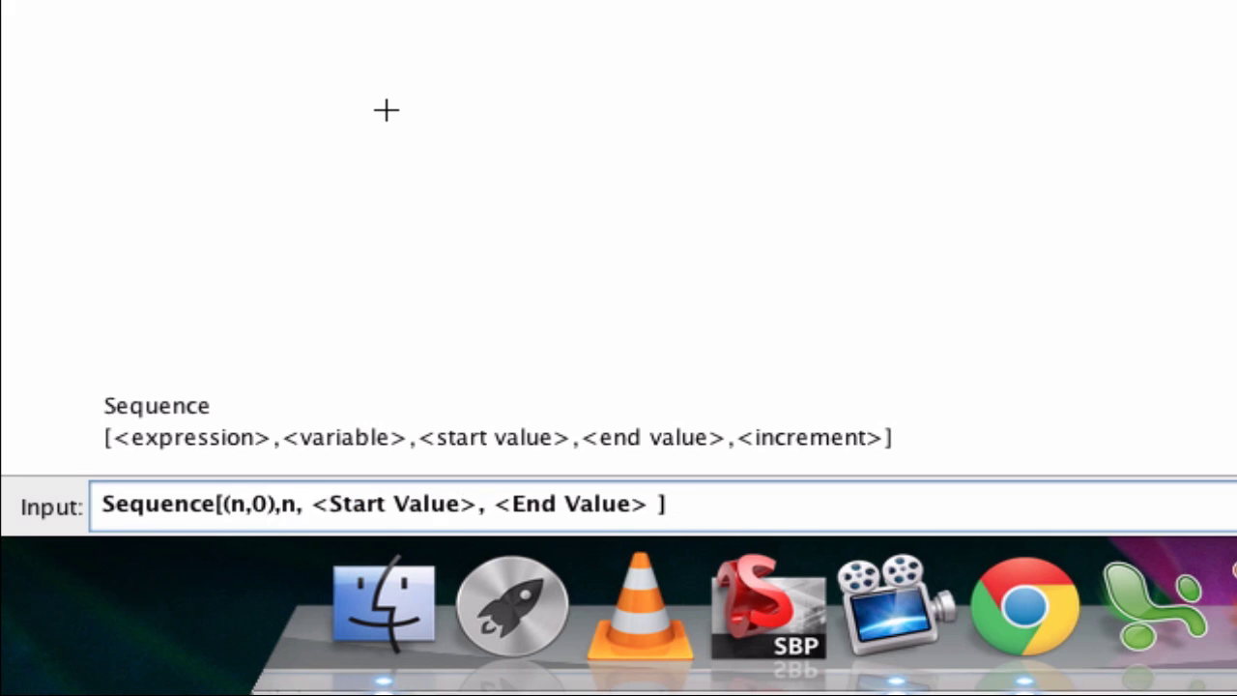
pyautogui.press('Tab')
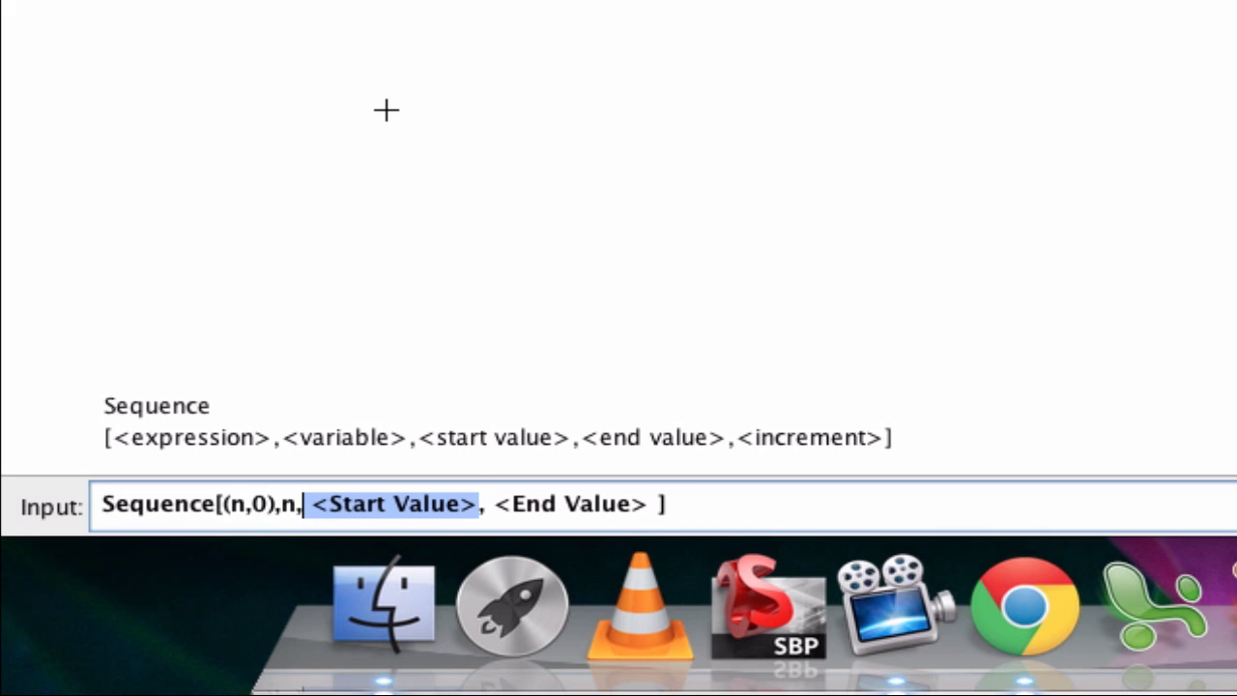
pyautogui.write('0')
pyautogui.press('Tab')
# - Enter end value 10 to plot the points, then zoom and pan to frame them
pyautogui.write('10')
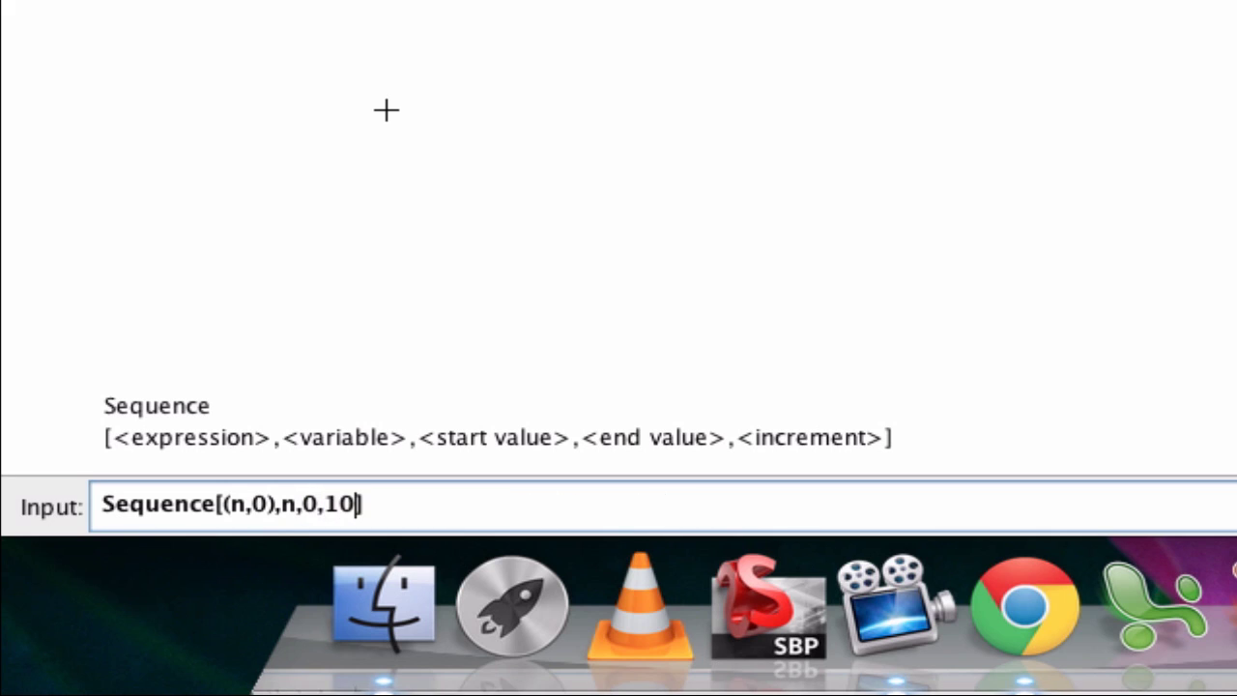
pyautogui.press('Return')
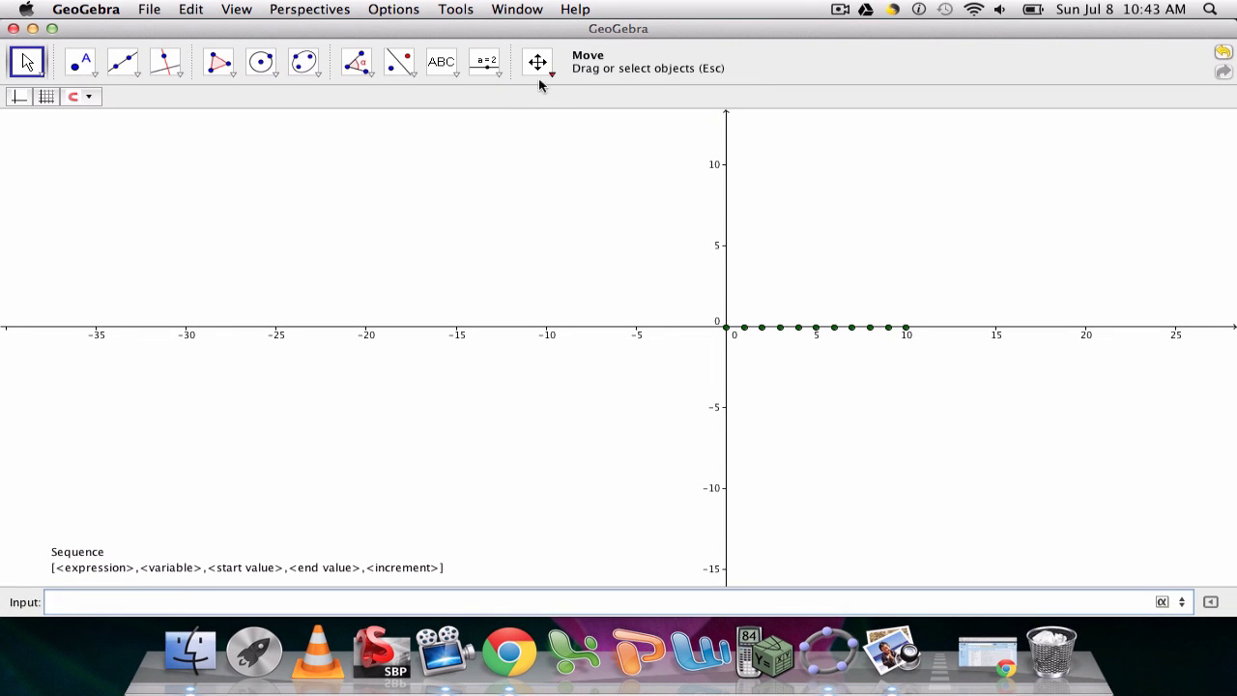
pyautogui.scroll(-1, 778, 340)
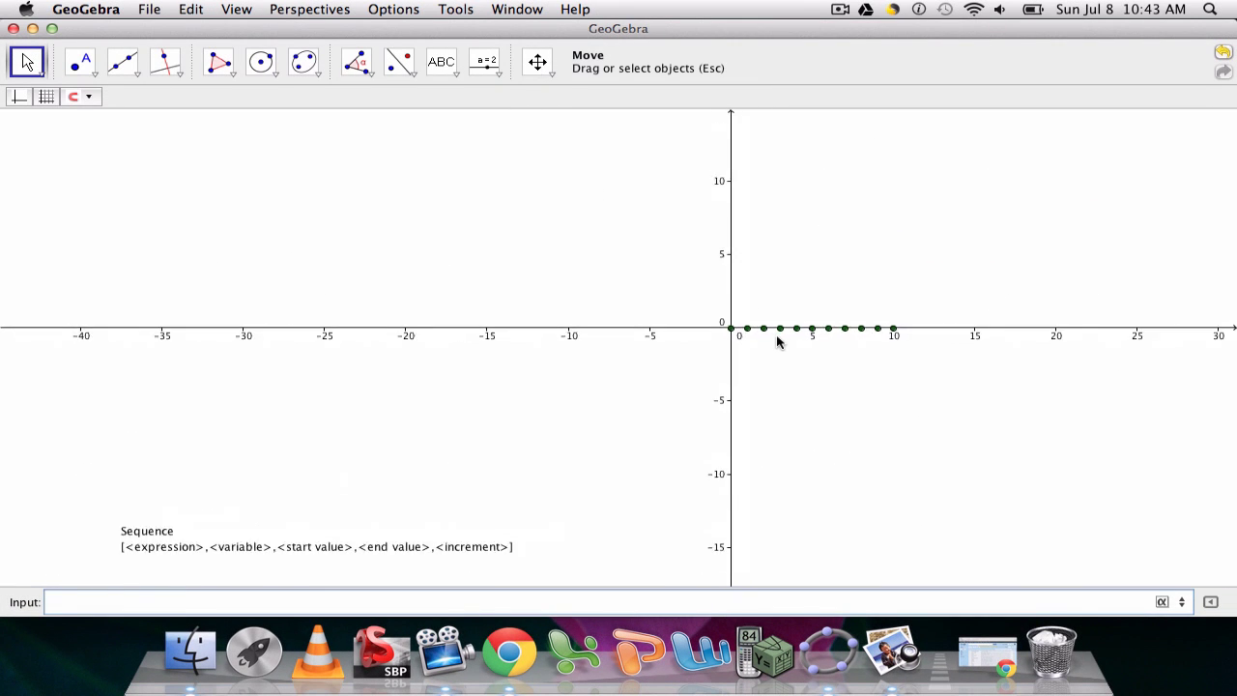
pyautogui.scroll(4, 778, 341)
pyautogui.scroll(2, 779, 340)
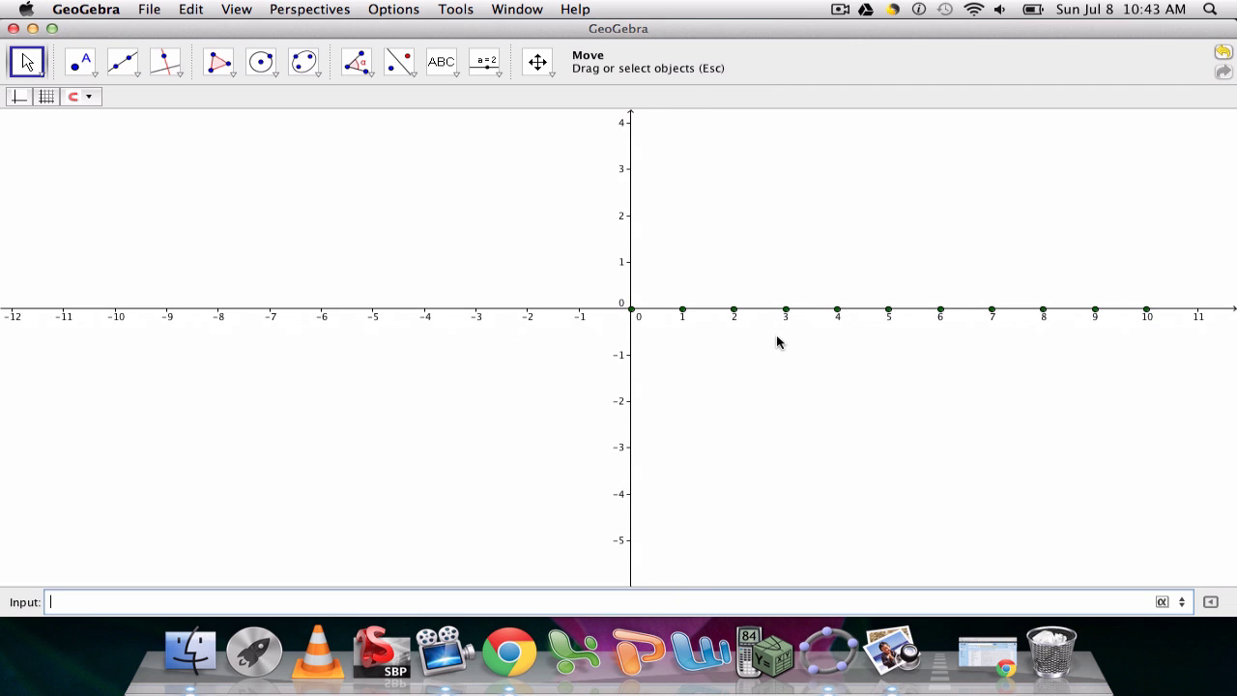
pyautogui.click(538, 62)
pyautogui.moveTo(841, 292); pyautogui.dragTo(544, 318)
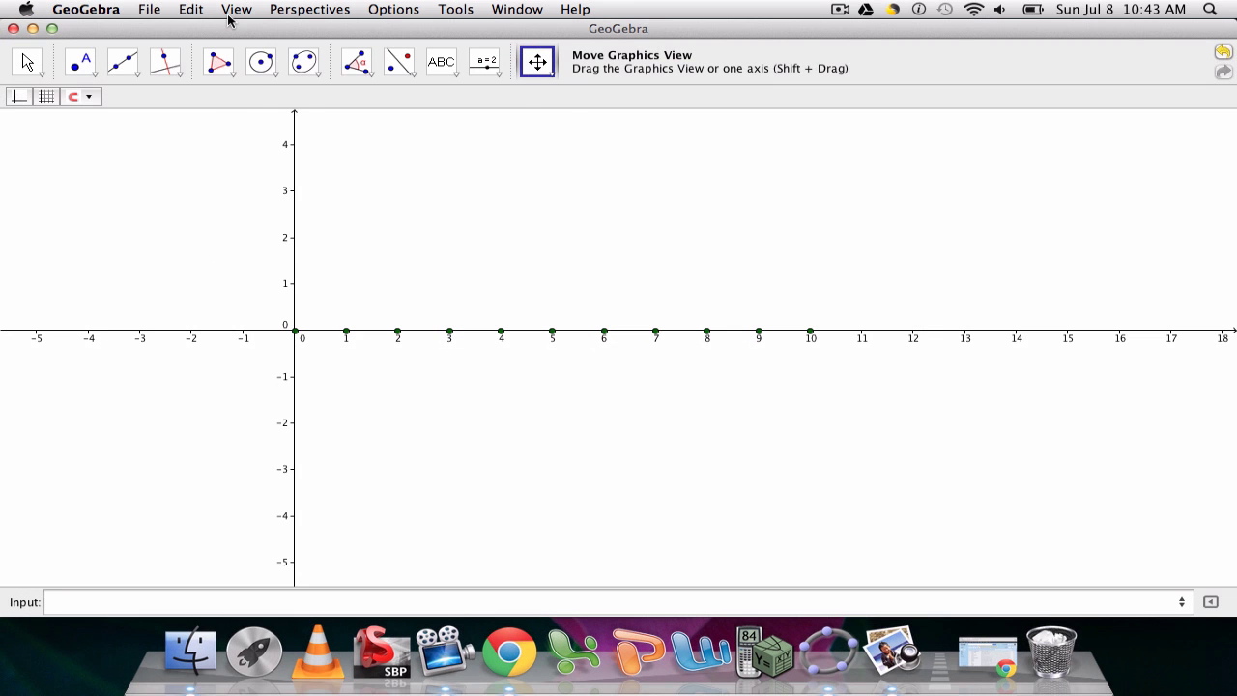
# - Show the Algebra view and open list1's definition for editing
pyautogui.click(229, 13)
pyautogui.click(239, 79)
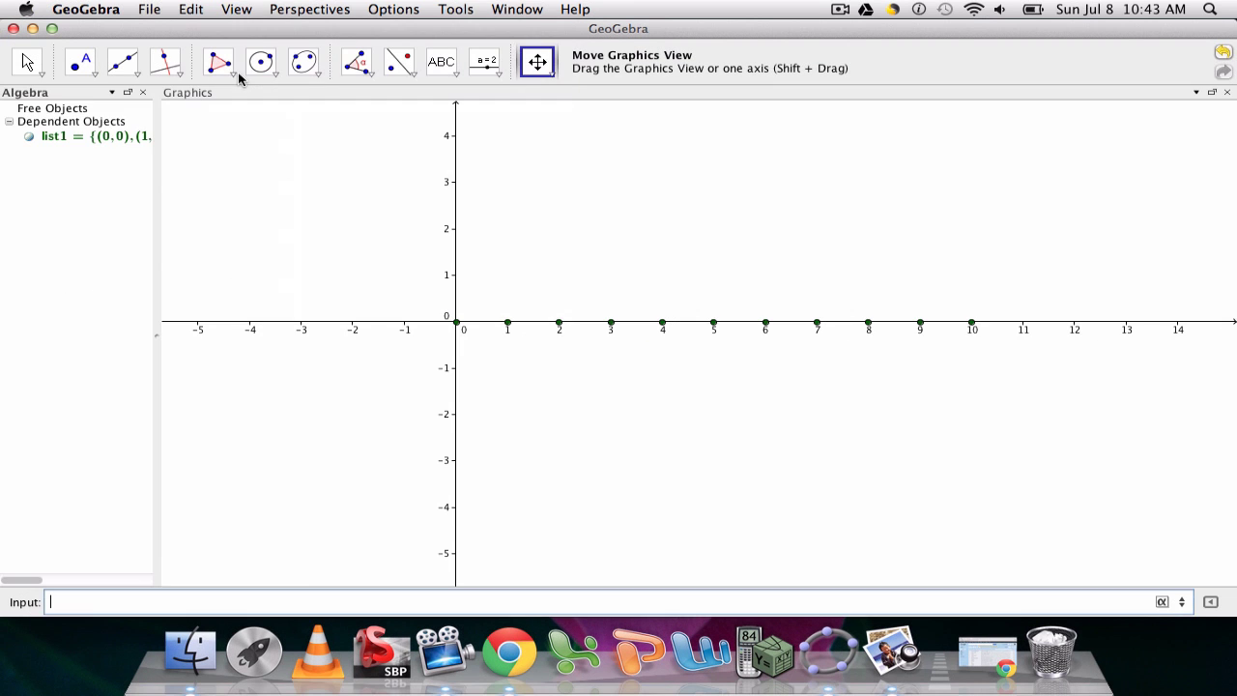
pyautogui.doubleClick(49, 140)
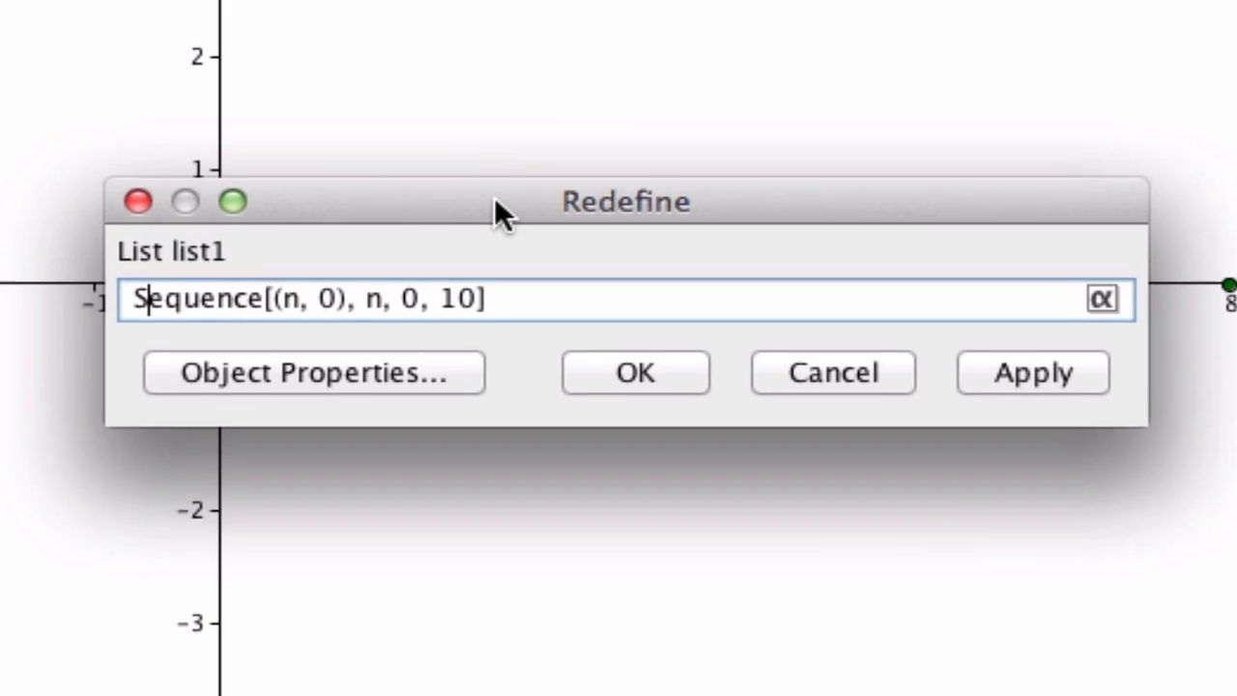
pyautogui.moveTo(494, 198); pyautogui.dragTo(660, 396)
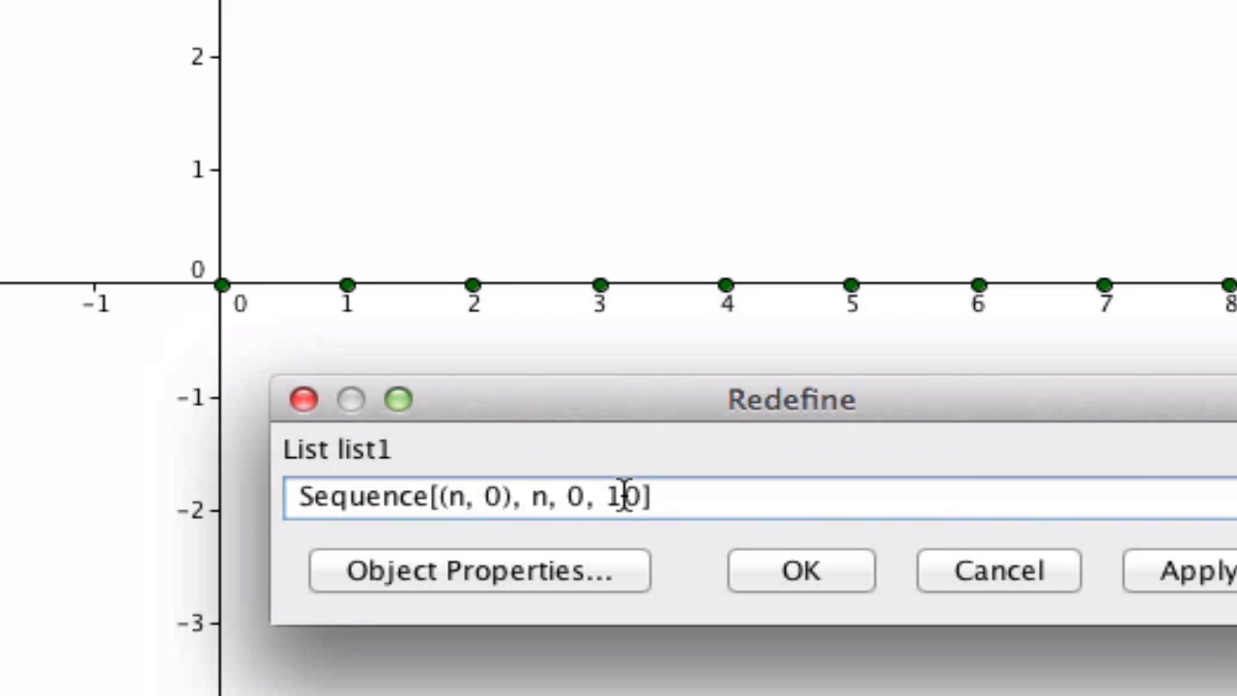
# - Change list1's point expression from (n, 0) to (0,n) and apply it
pyautogui.click(464, 498)
pyautogui.press('BackSpace')
pyautogui.press('Right')
pyautogui.press('Right')
pyautogui.press('Right')
pyautogui.press('BackSpace')
pyautogui.press('BackSpace')
pyautogui.press('BackSpace')
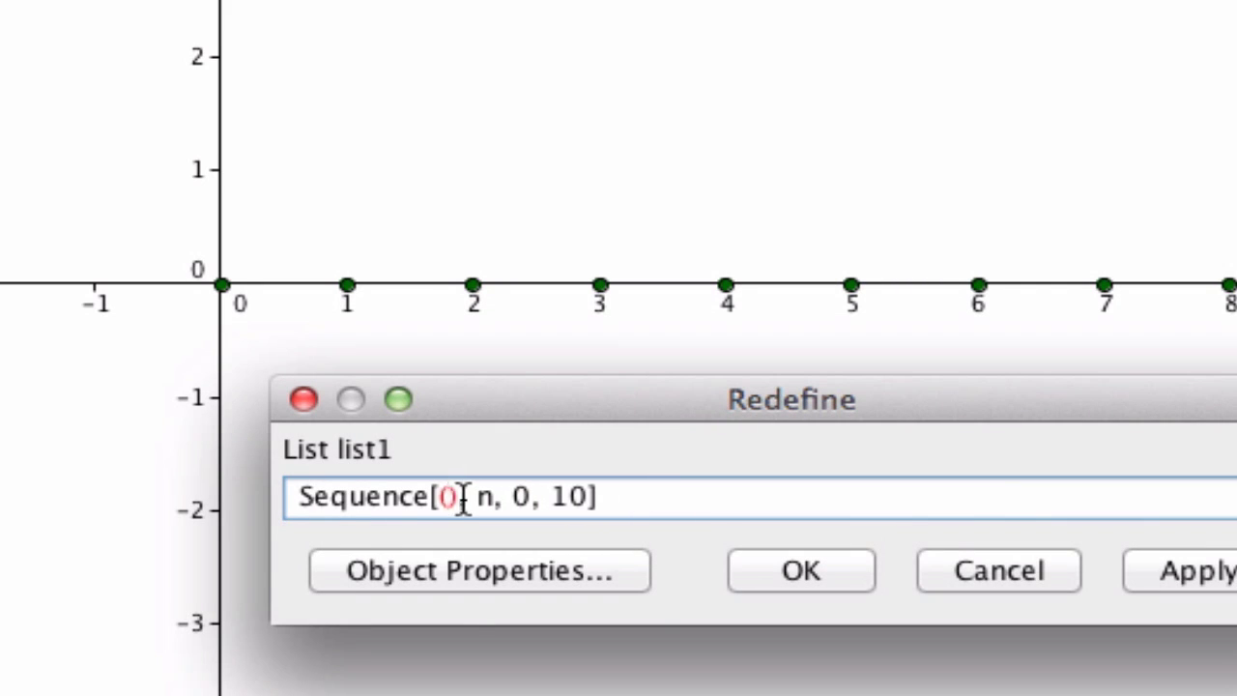
pyautogui.write('0,n')
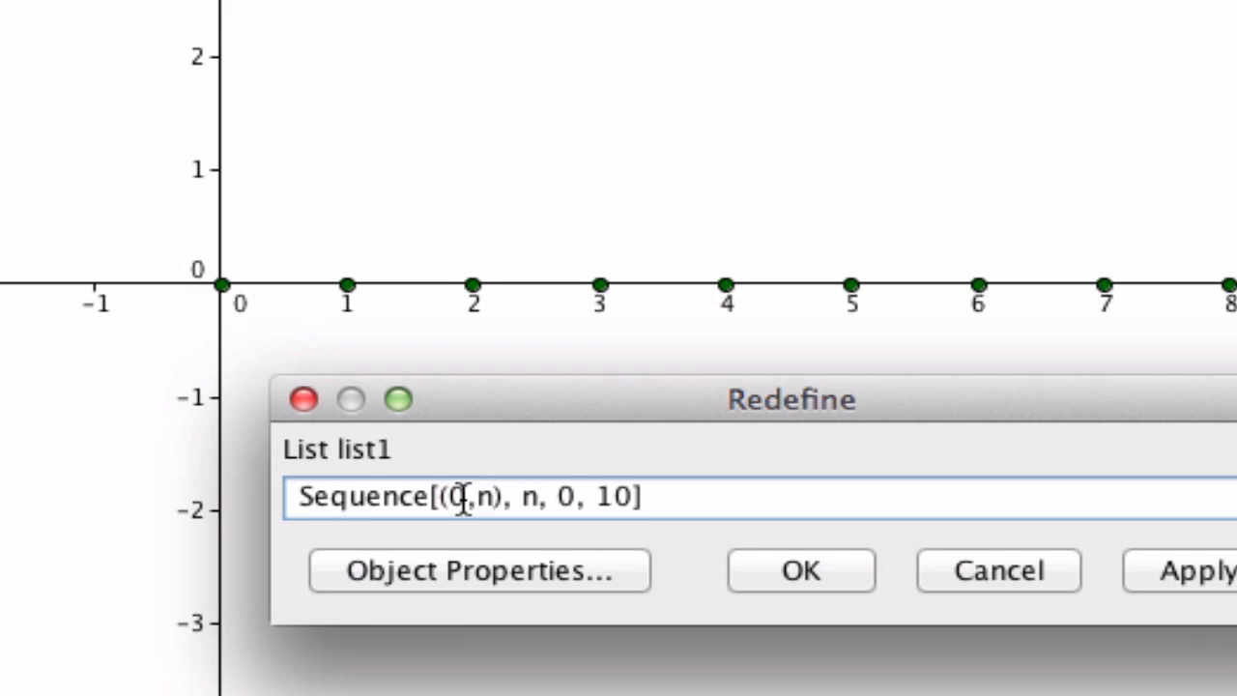
pyautogui.press('Return')
# - Pan the graph down so list1's points up the y-axis are visible
pyautogui.click(538, 60)
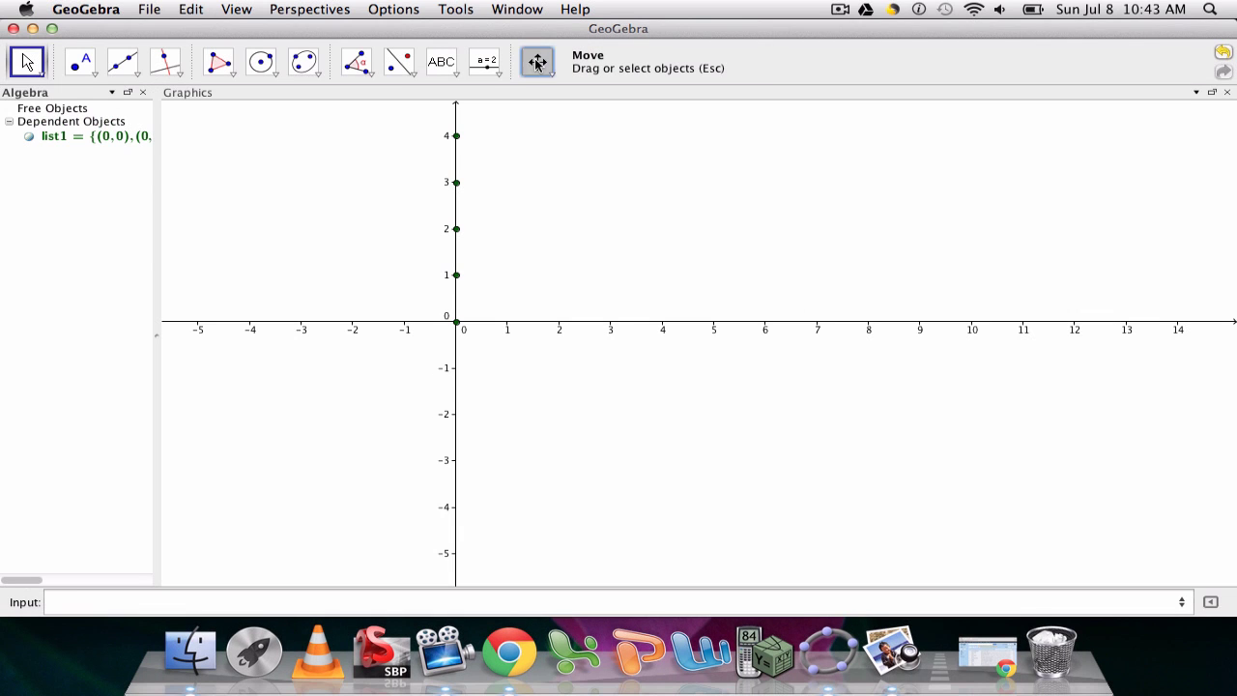
pyautogui.moveTo(517, 104); pyautogui.dragTo(429, 341)
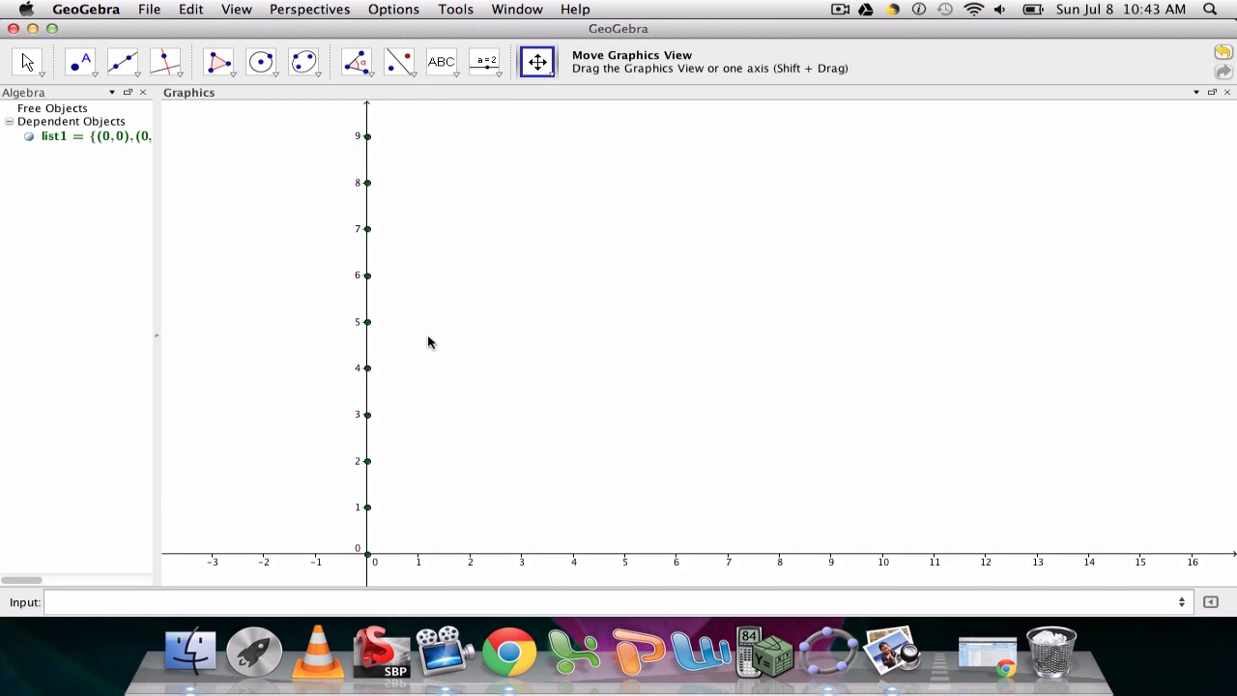
# - Place a new slider on the graphics view
pyautogui.click(489, 75)
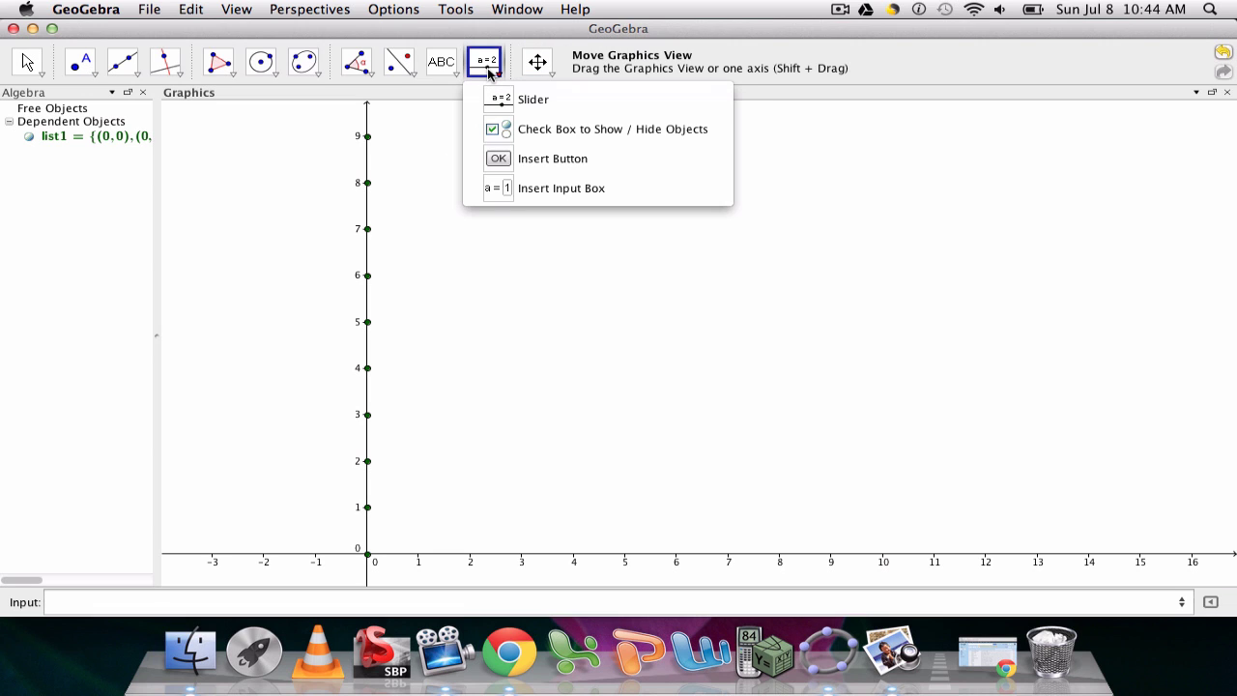
pyautogui.click(501, 100)
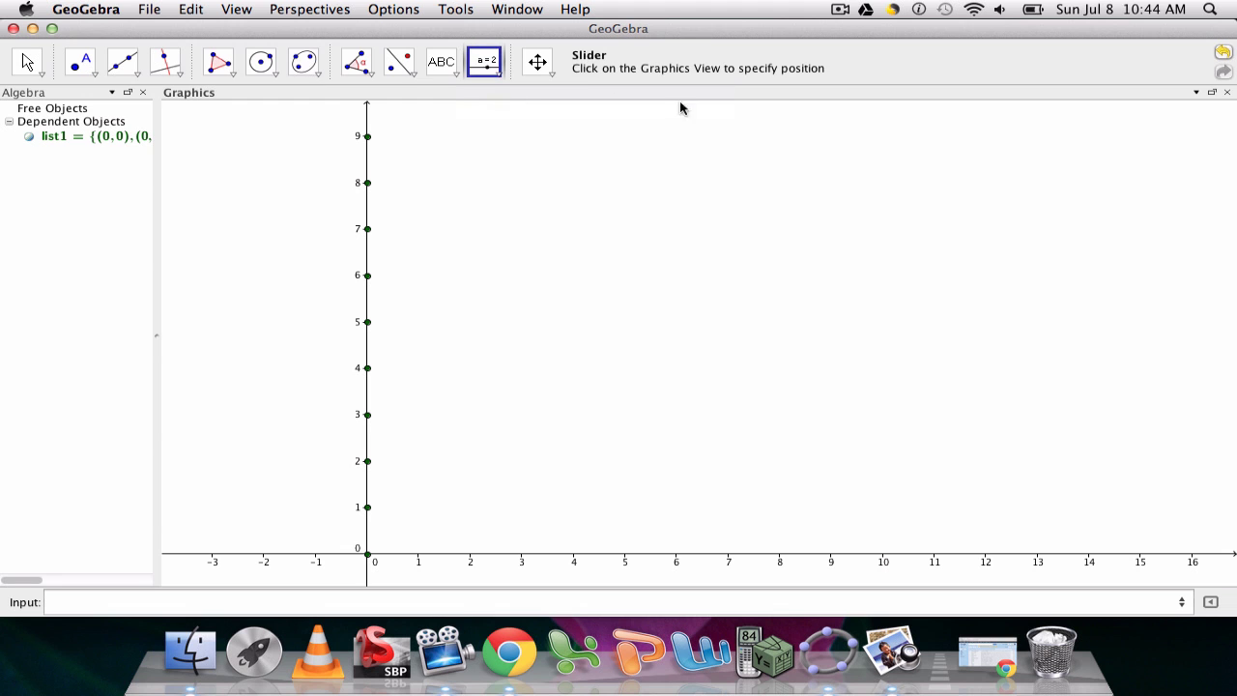
pyautogui.click(674, 247)
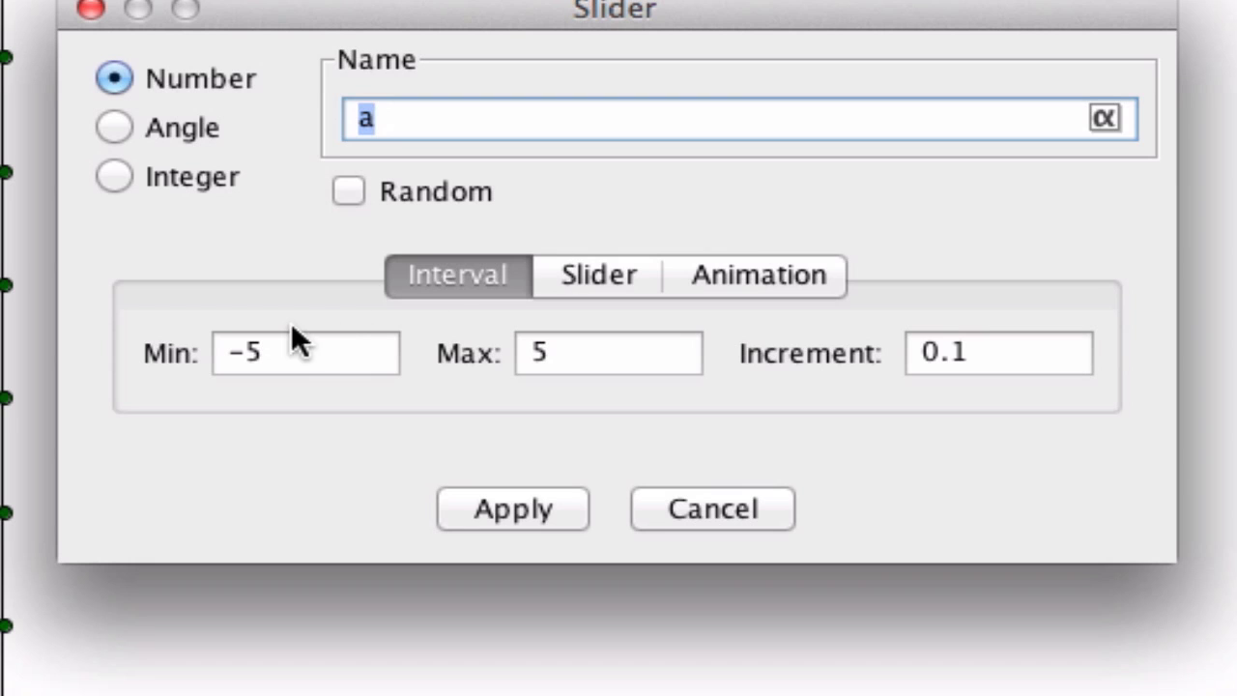
# - Set the slider's min to 0, max to 10 and increment to 1, then apply
pyautogui.click(300, 350)
pyautogui.press('BackSpace')
pyautogui.press('BackSpace')
pyautogui.write('0')
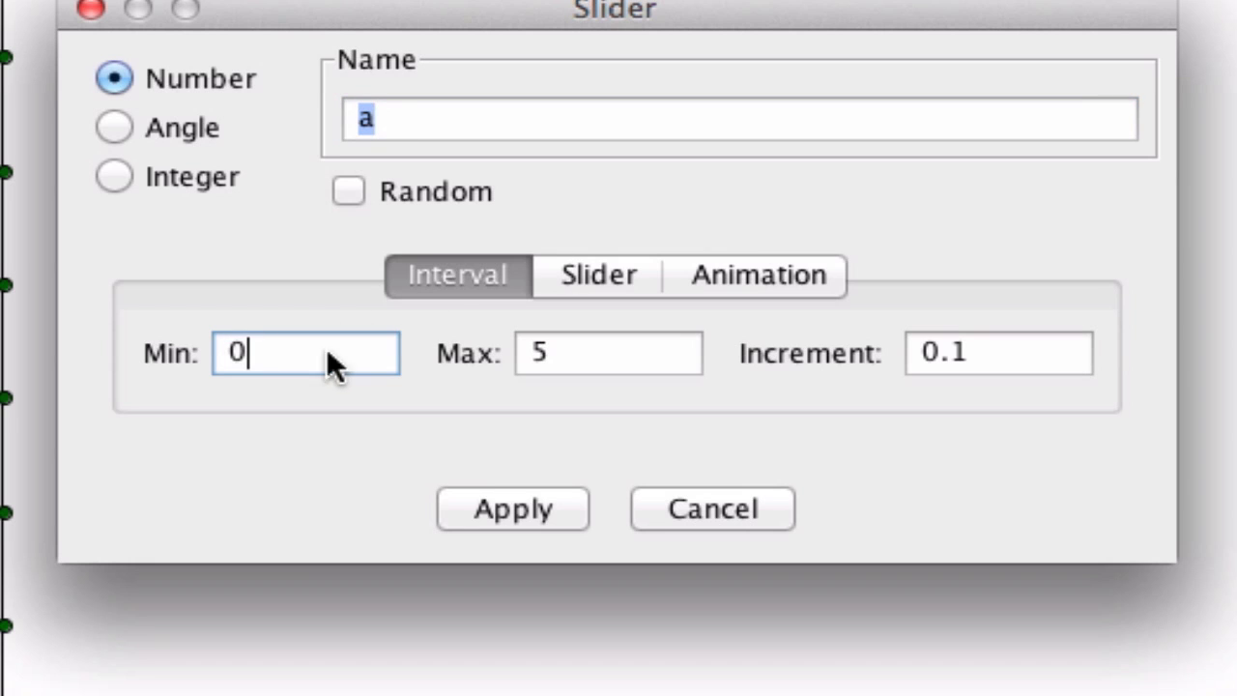
pyautogui.click(627, 363)
pyautogui.press('BackSpace')
pyautogui.write('10')
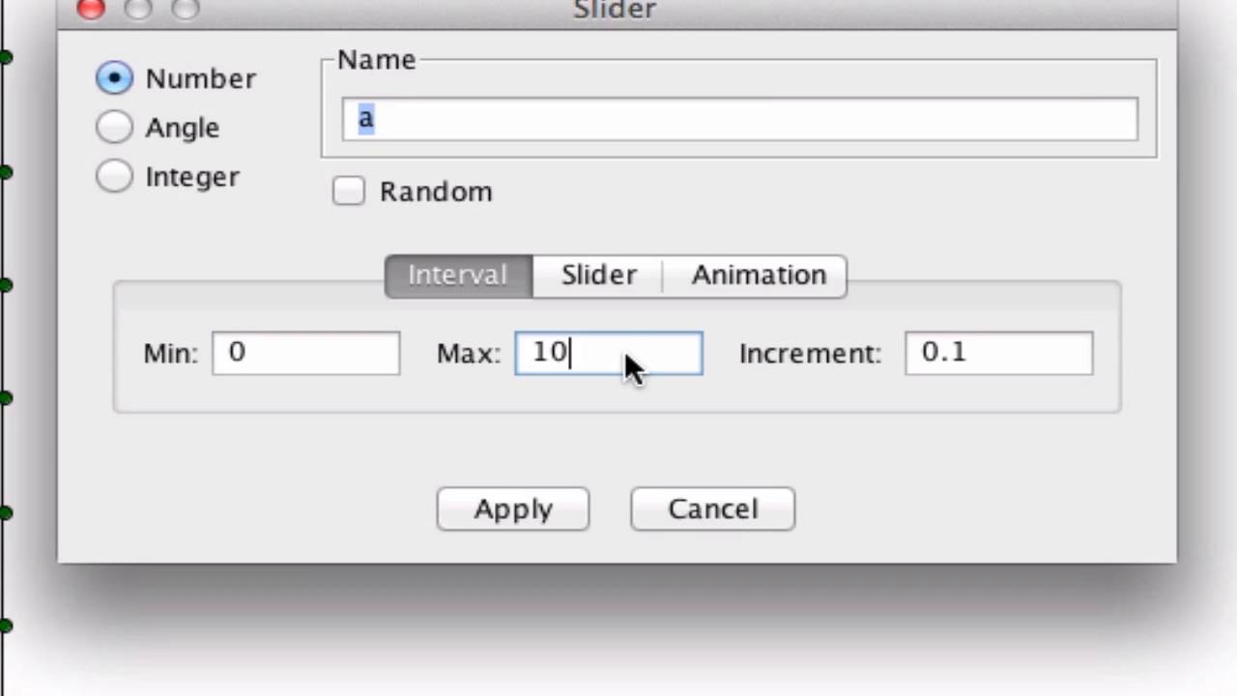
pyautogui.doubleClick(977, 350)
pyautogui.write('1')
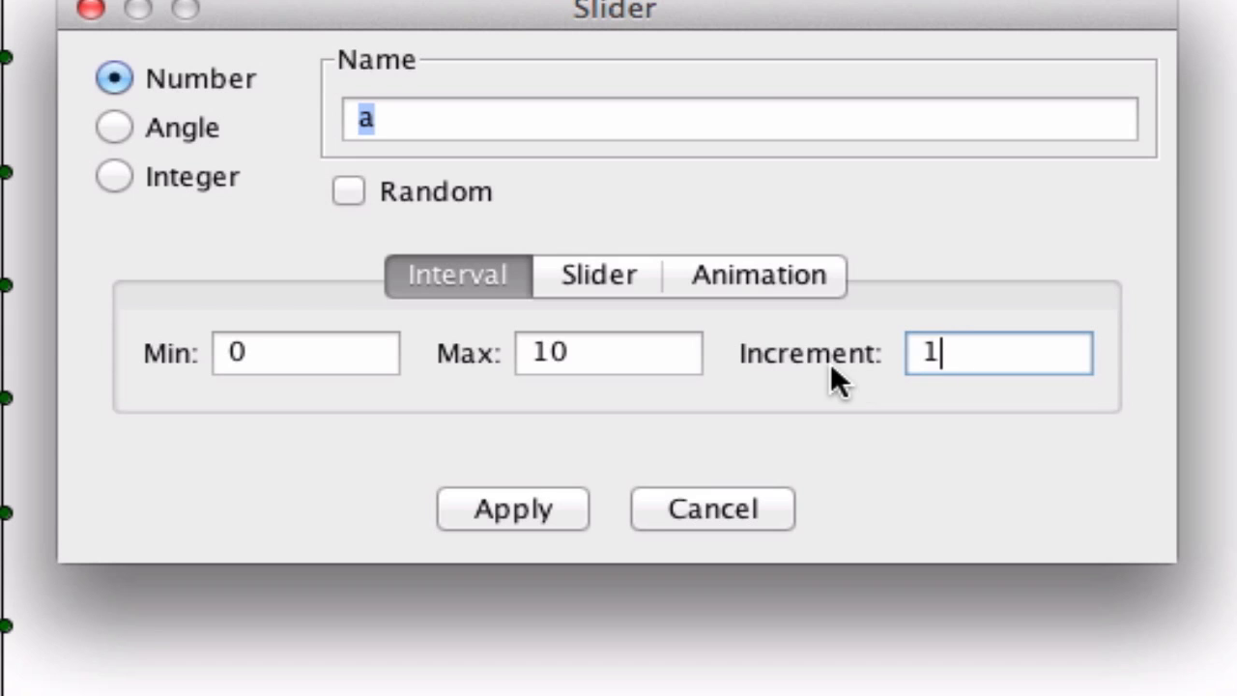
pyautogui.click(537, 495)
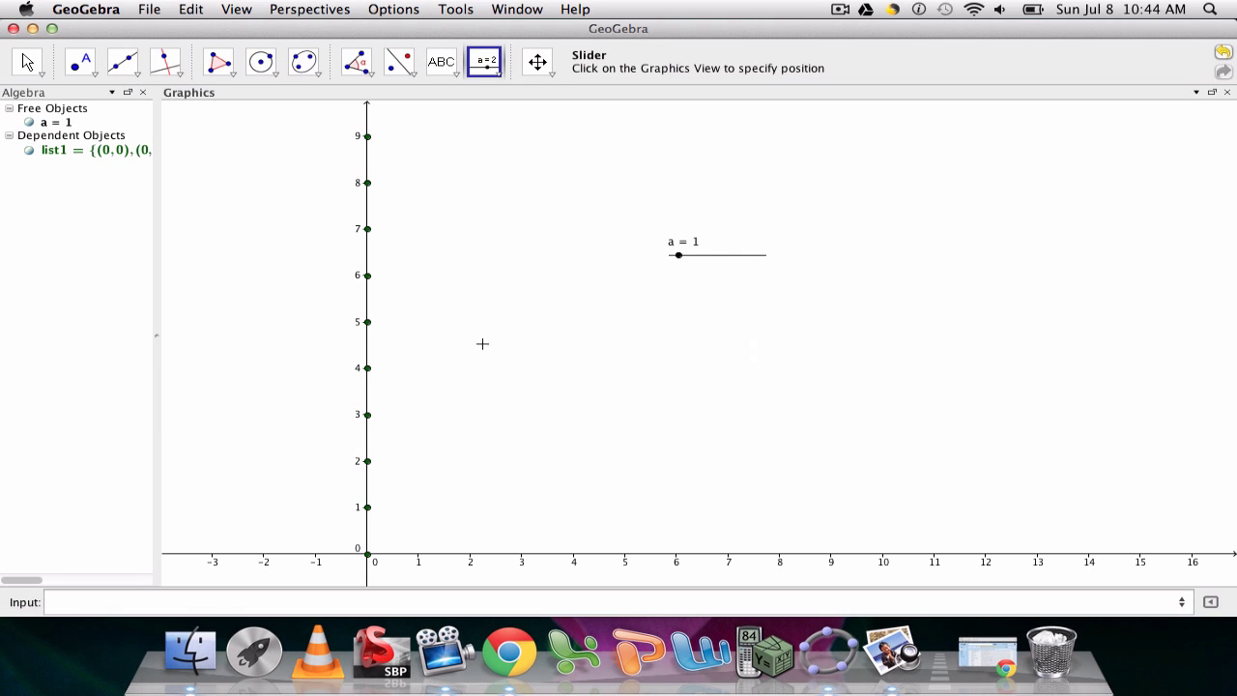
# - Replace list1's upper bound 10 with a, then drag slider a to 6
pyautogui.doubleClick(93, 151)
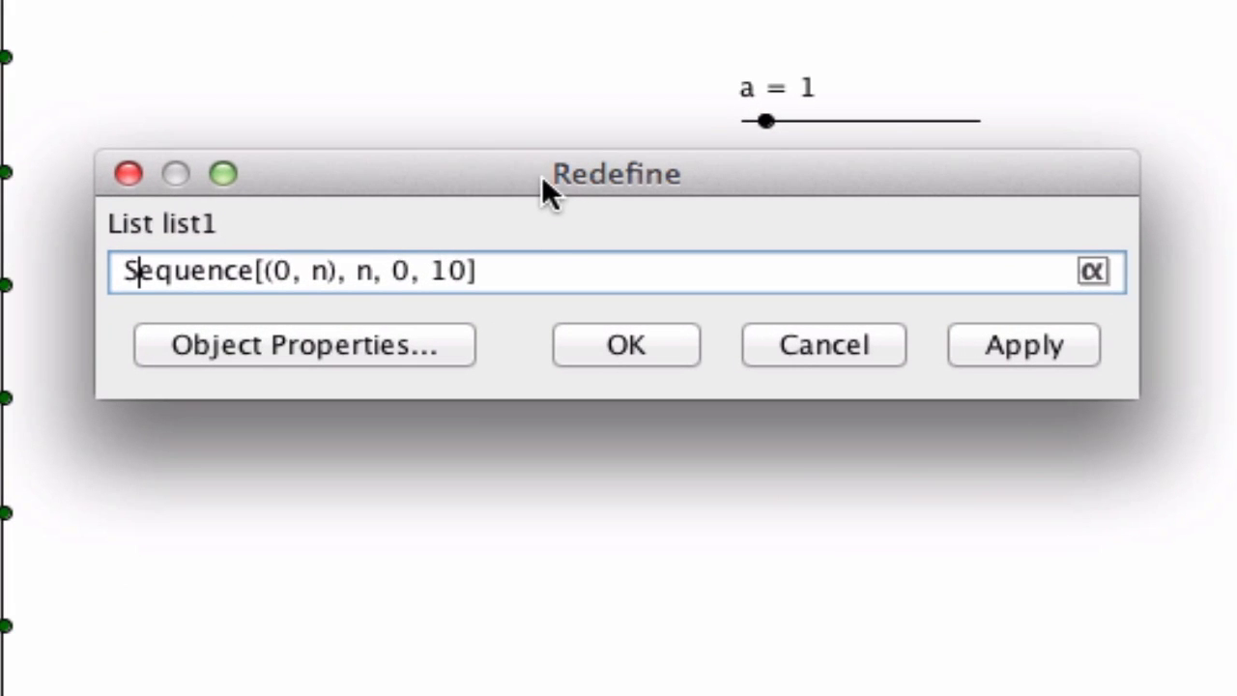
pyautogui.moveTo(580, 263); pyautogui.dragTo(606, 376)
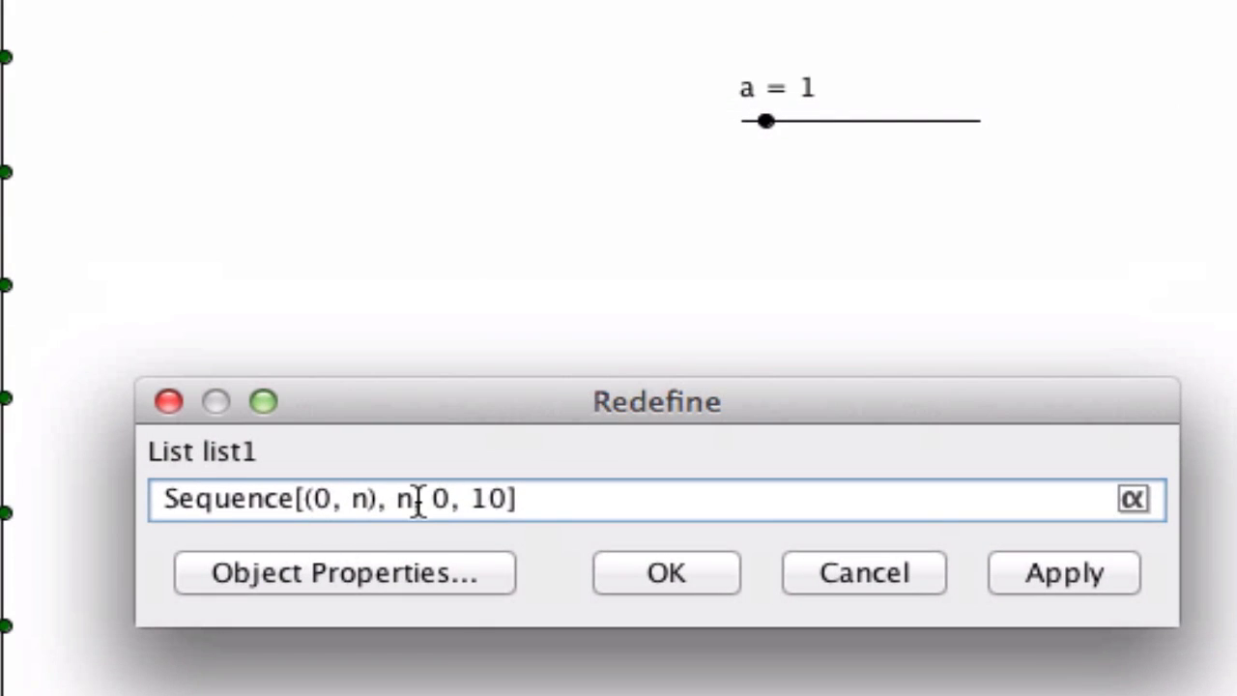
pyautogui.click(506, 498)
pyautogui.press('BackSpace')
pyautogui.press('BackSpace')
pyautogui.press('BackSpace')
pyautogui.write('a')
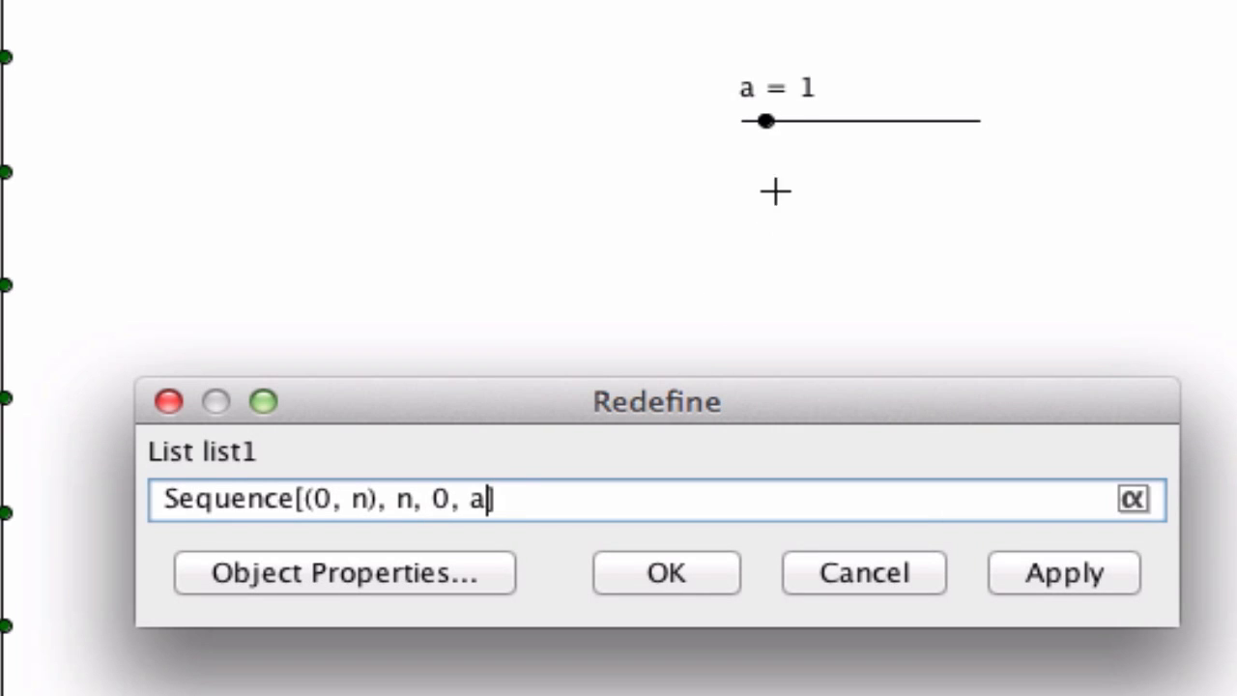
pyautogui.click(636, 559)
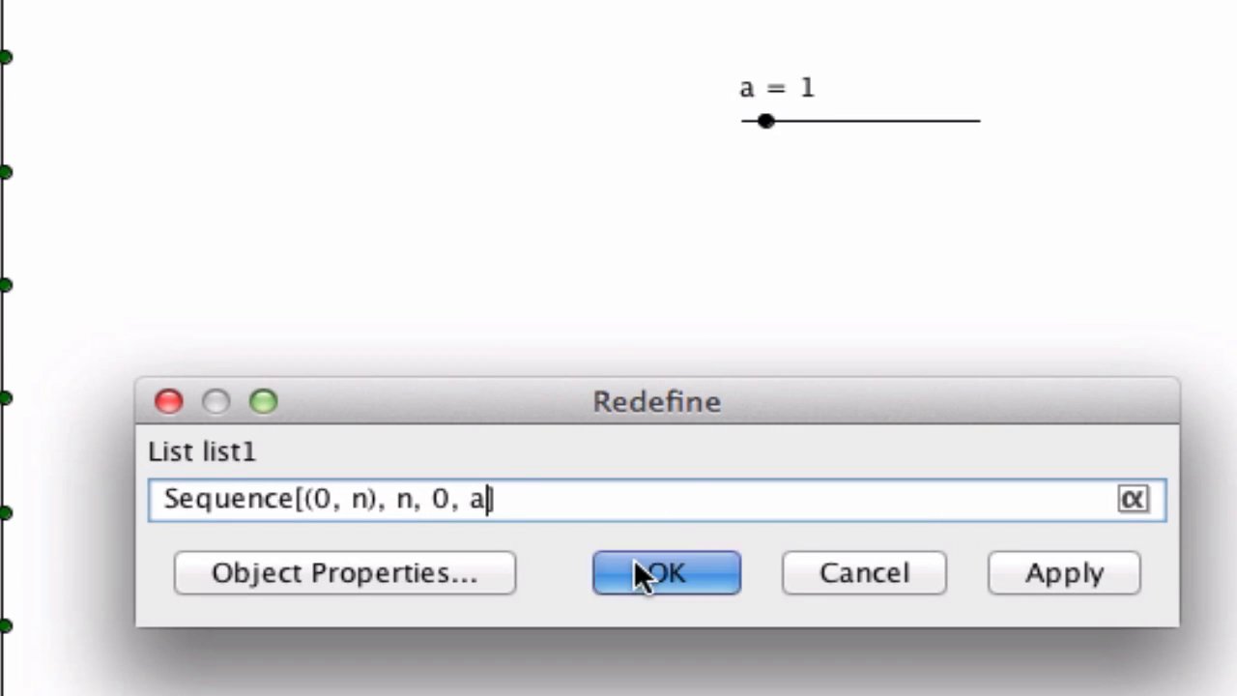
pyautogui.moveTo(679, 255); pyautogui.dragTo(733, 276)
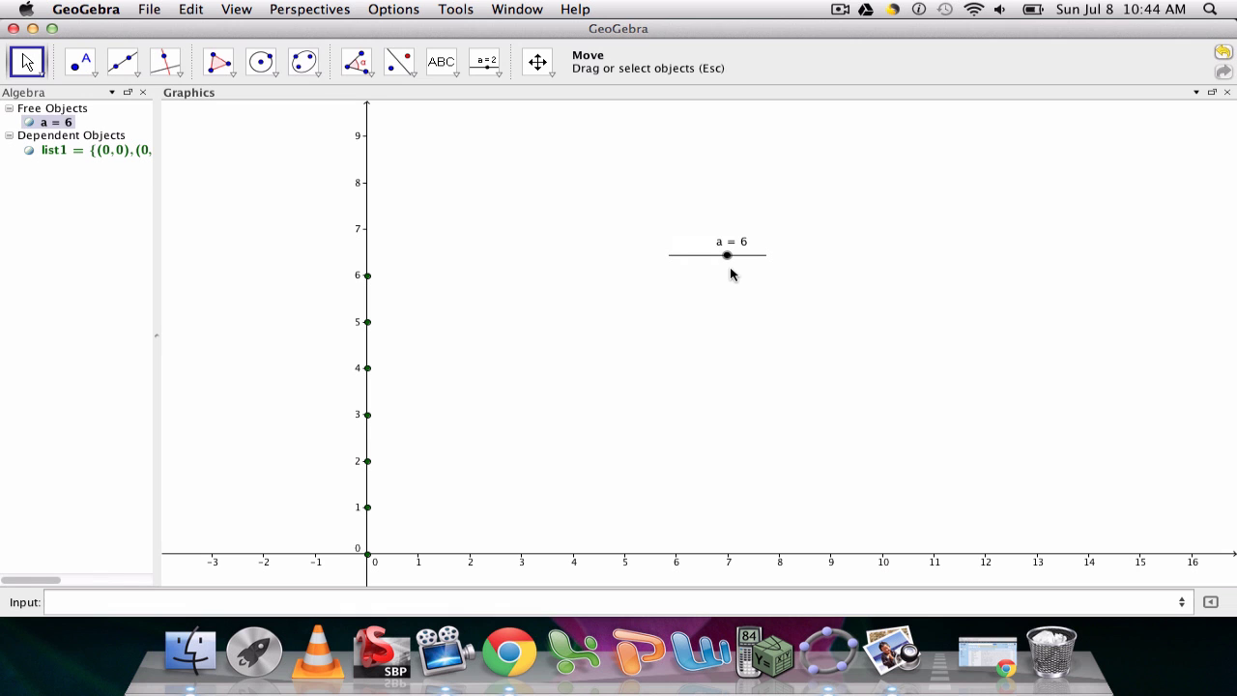
# - Redefine list1's point from (0, n) to (n, n) and drag slider a to test it
pyautogui.click(117, 147)
pyautogui.doubleClick(117, 147)
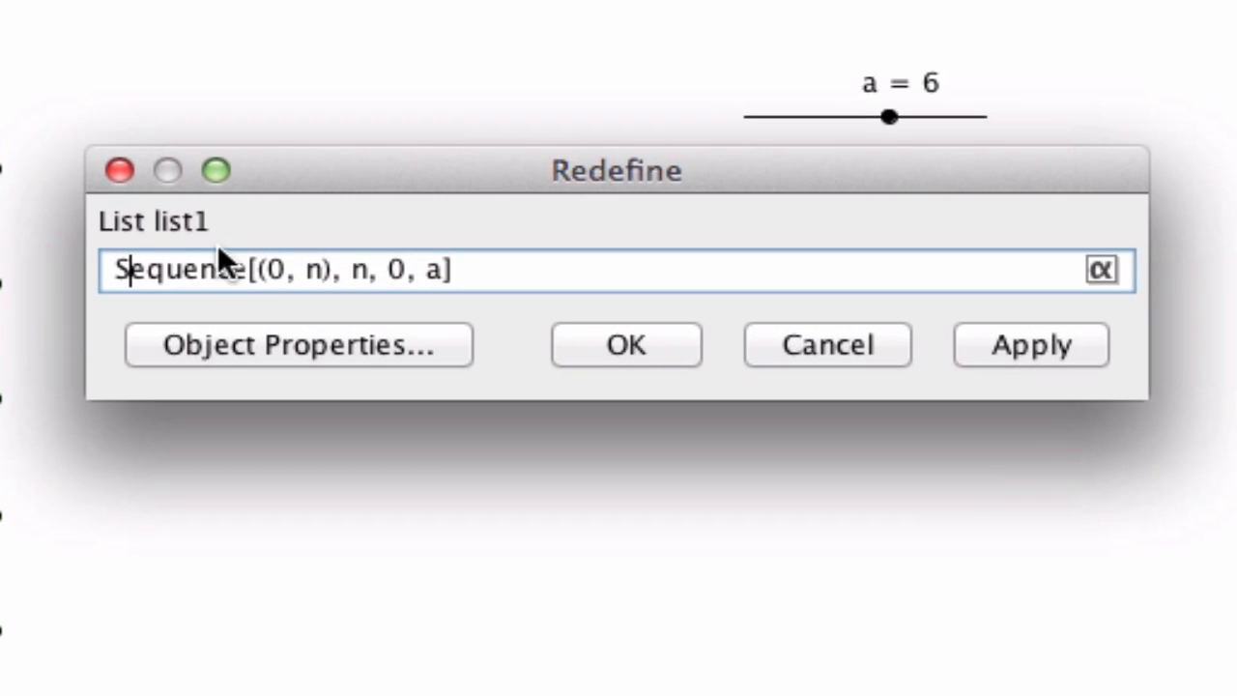
pyautogui.click(287, 274)
pyautogui.press('BackSpace')
pyautogui.write('n')
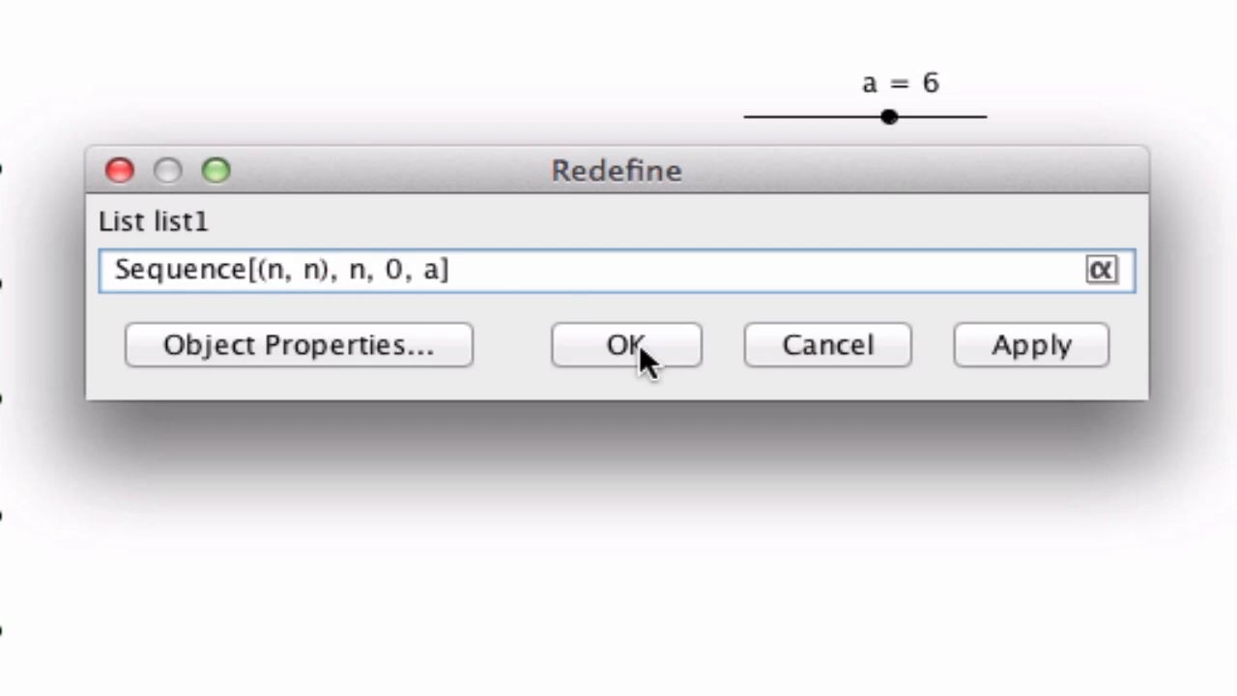
pyautogui.click(639, 345)
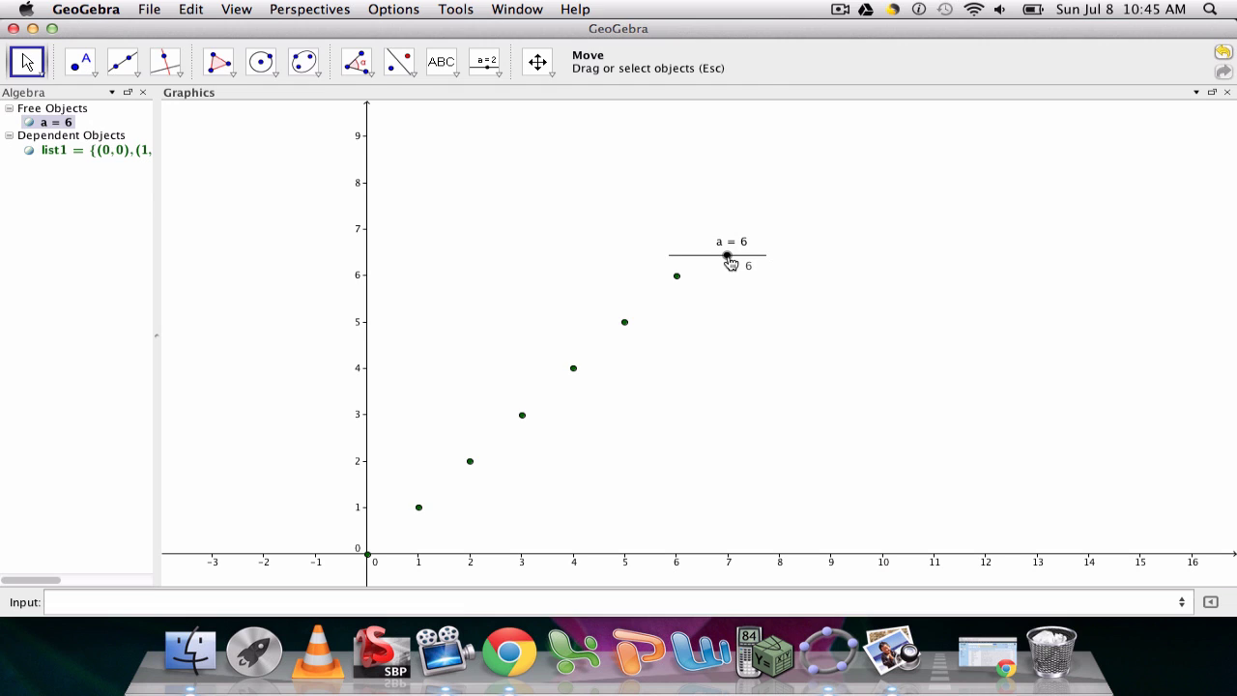
pyautogui.moveTo(728, 256)
pyautogui.mouseDown()
pyautogui.moveTo(685, 267)
pyautogui.moveTo(760, 261)
pyautogui.moveTo(671, 262)
pyautogui.moveTo(766, 263)
pyautogui.moveTo(688, 256)
pyautogui.moveTo(724, 250)
pyautogui.mouseUp()
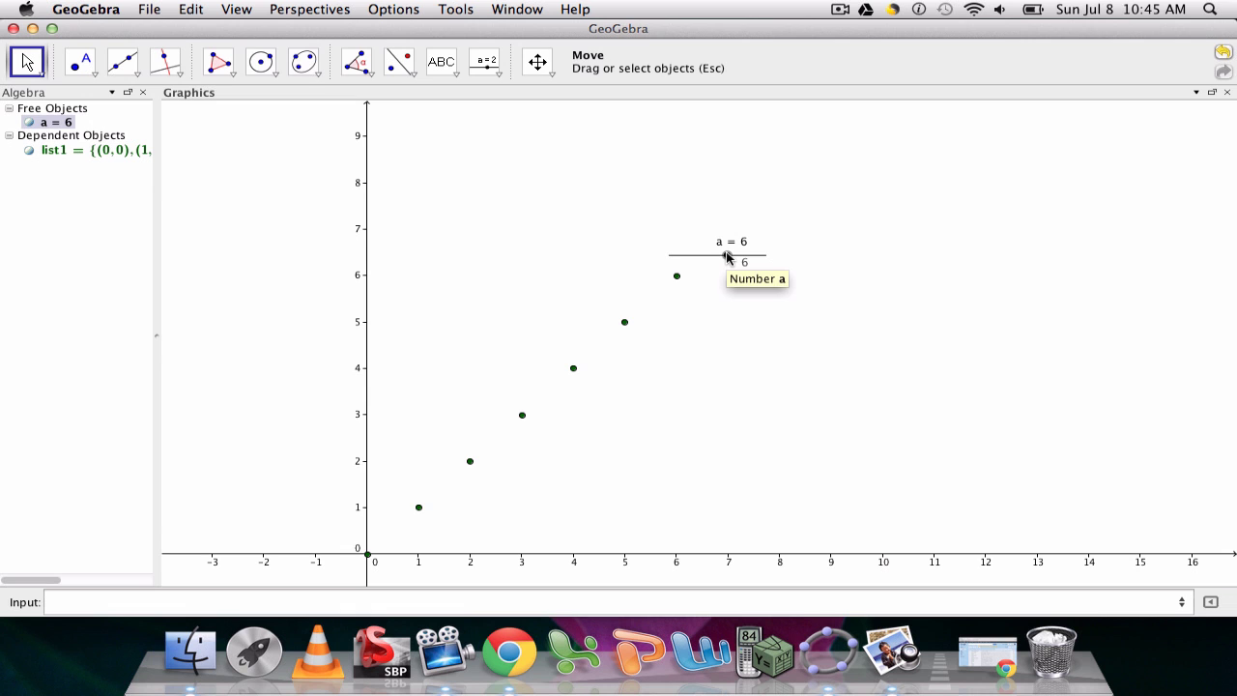
# - Edit list1 to Sequence[Segment[(0,n),(n,0)], n, 0, a], deleting the old (n, n) term
pyautogui.doubleClick(87, 152)
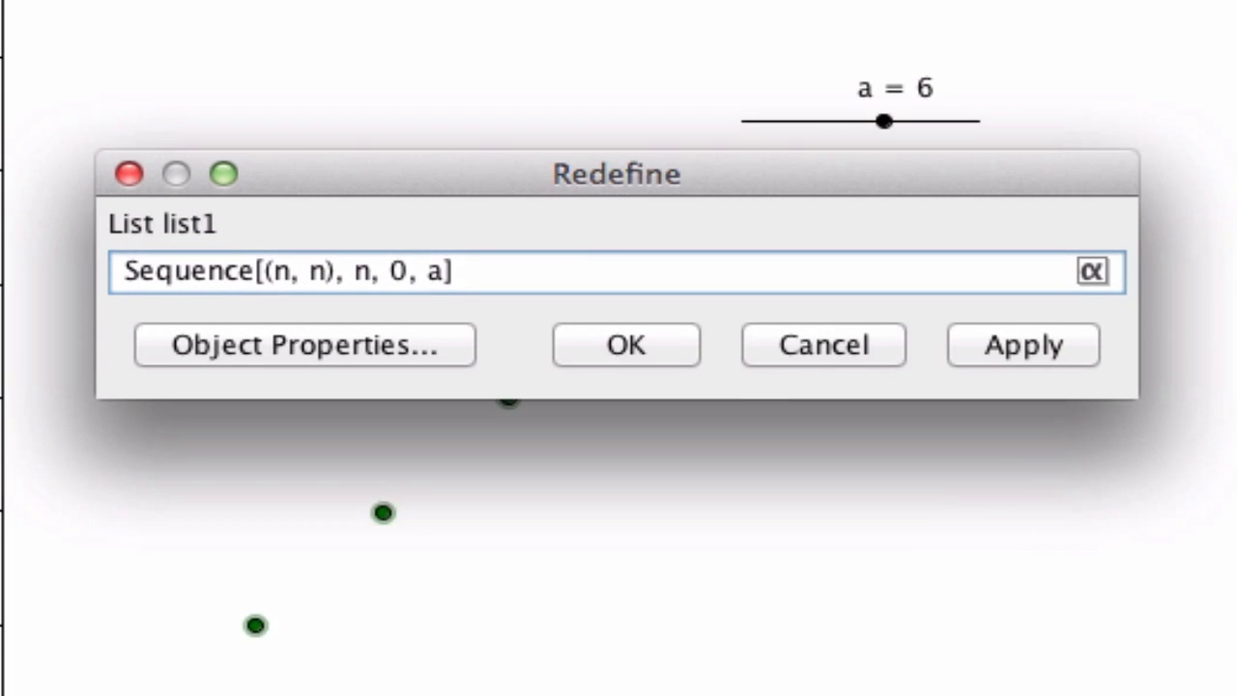
pyautogui.click(268, 271)
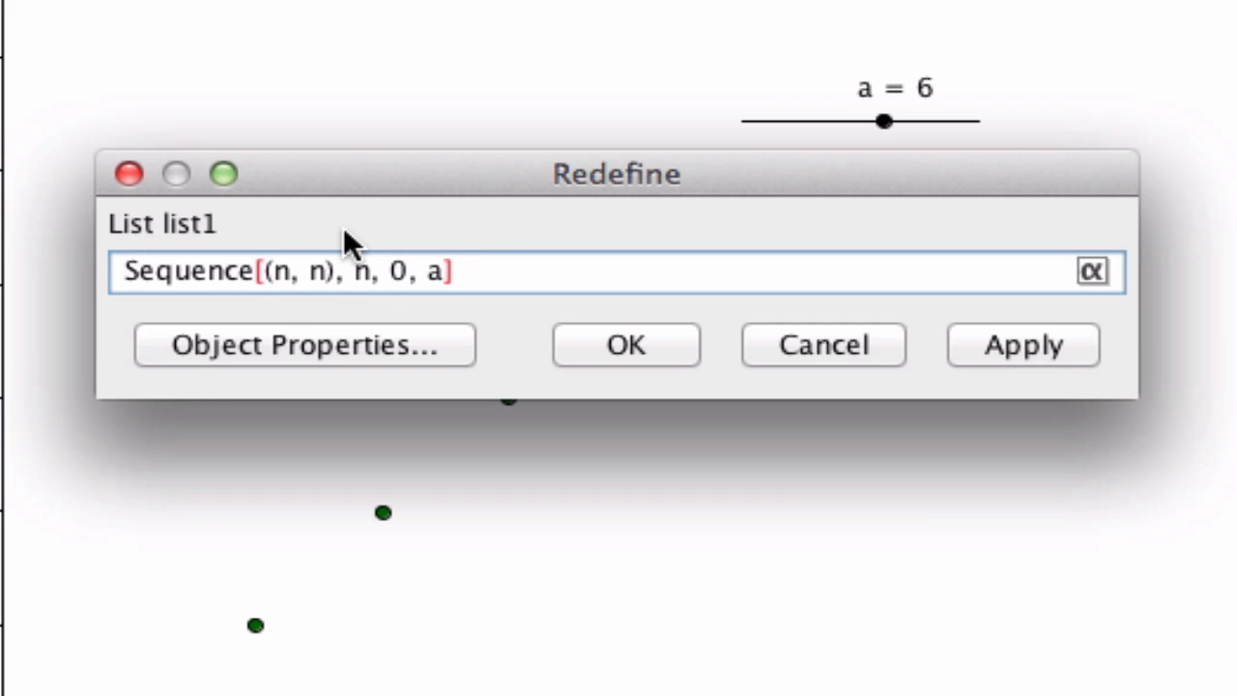
pyautogui.write('seg')
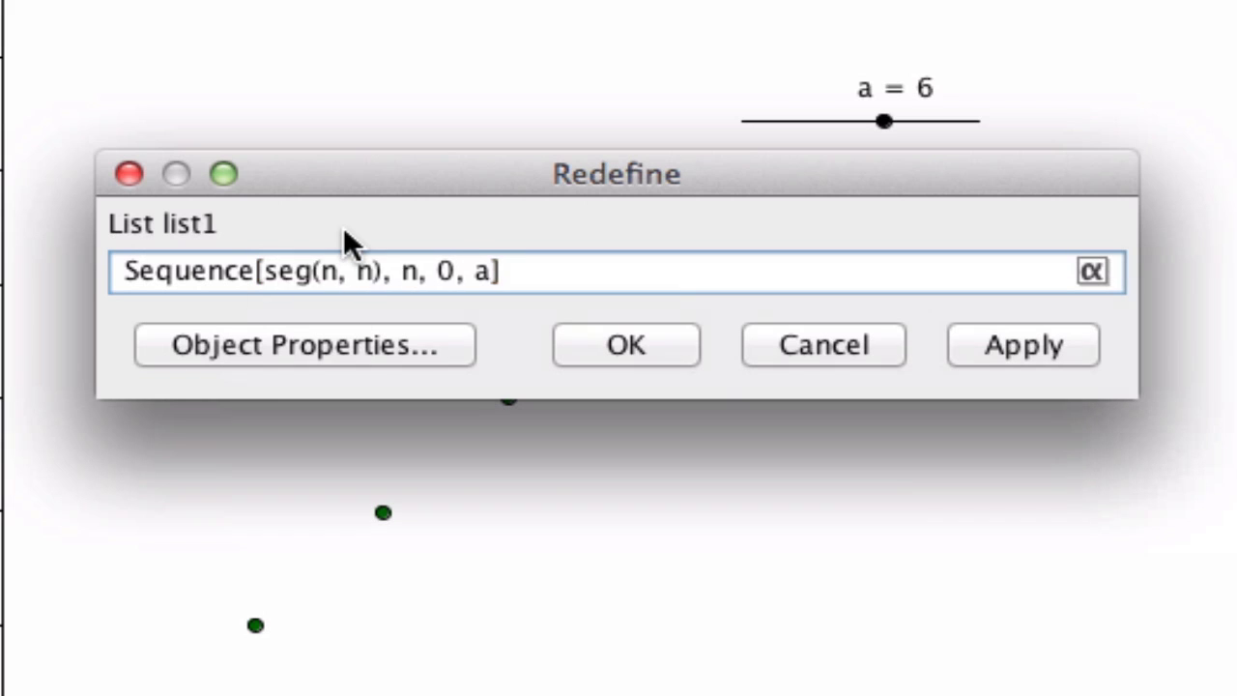
pyautogui.write('ment')
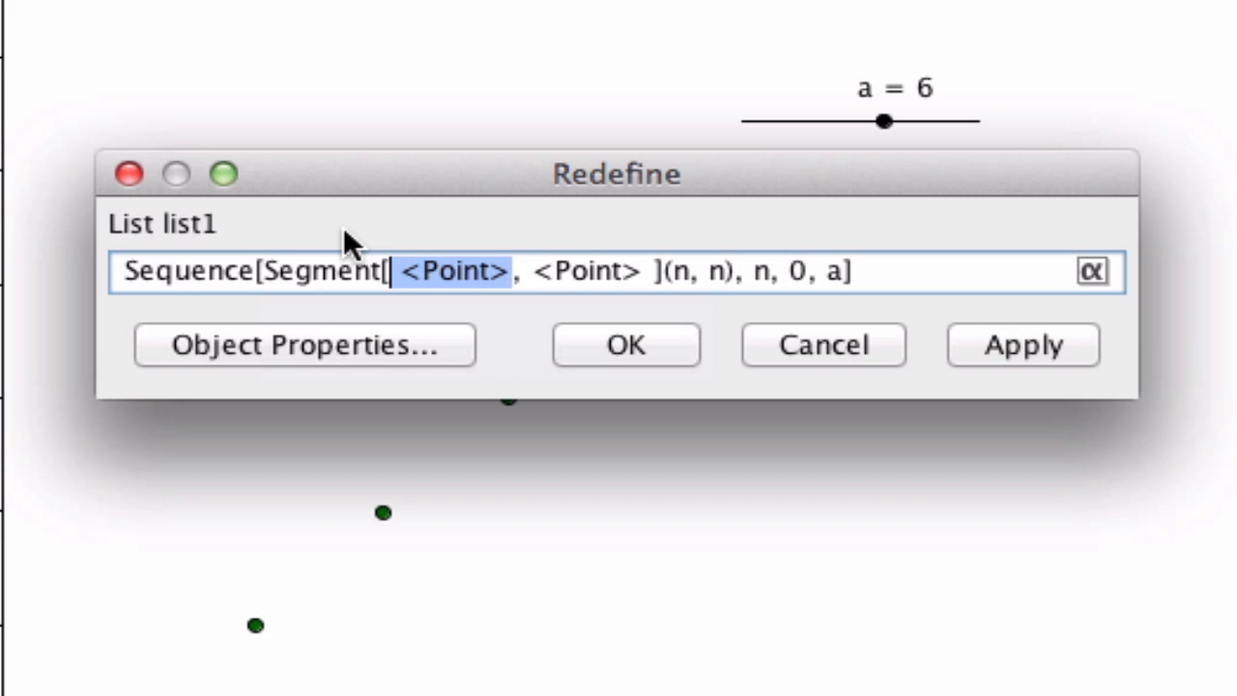
pyautogui.write('0')
pyautogui.press('Tab')
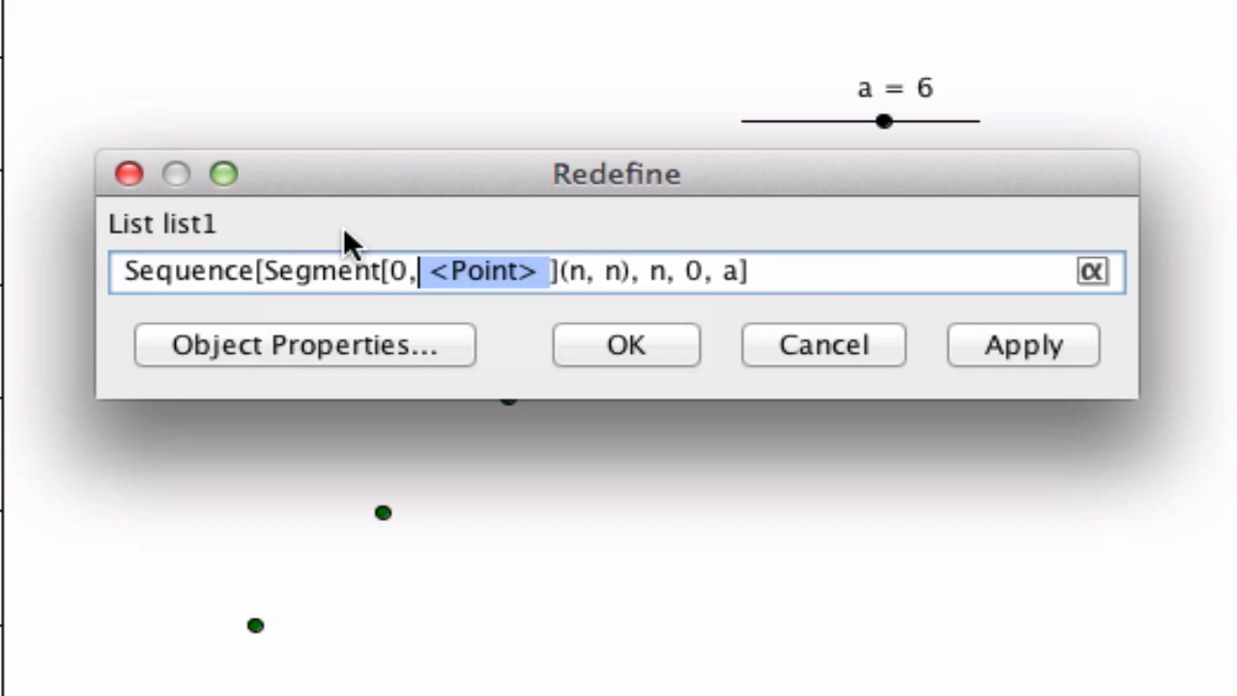
pyautogui.press('BackSpace')
pyautogui.press('BackSpace')
pyautogui.press('BackSpace')
pyautogui.press('BackSpace')
pyautogui.write('(0,')
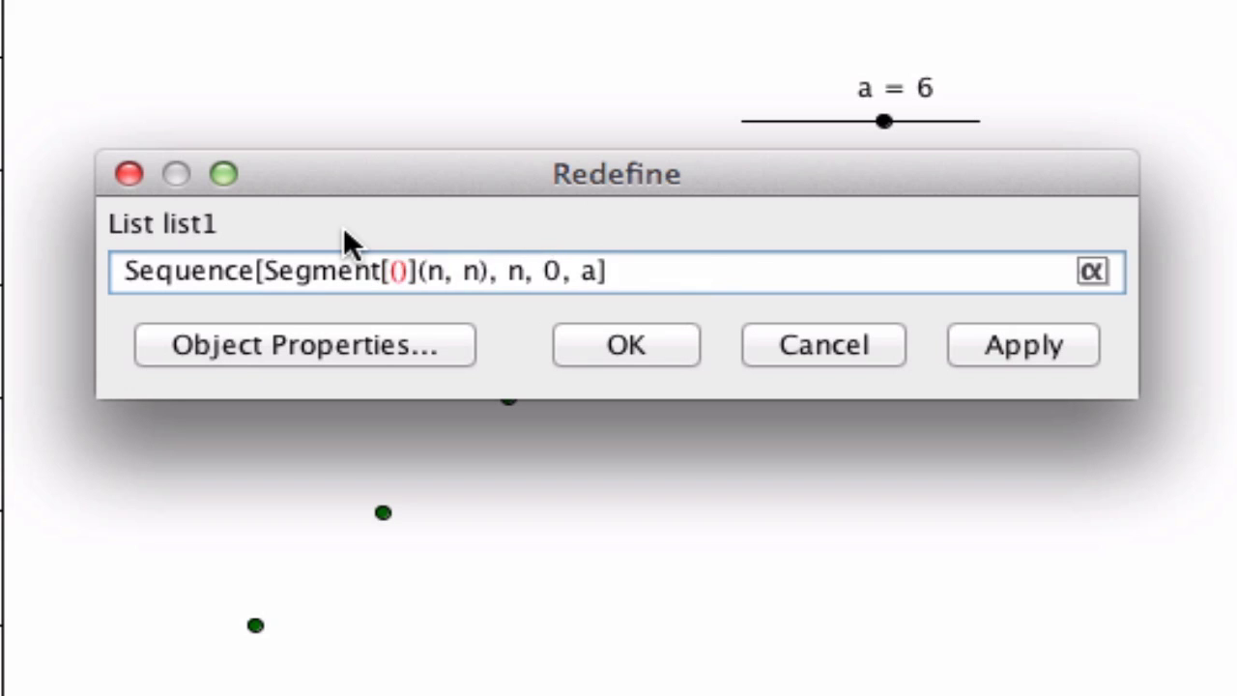
pyautogui.write('n)')
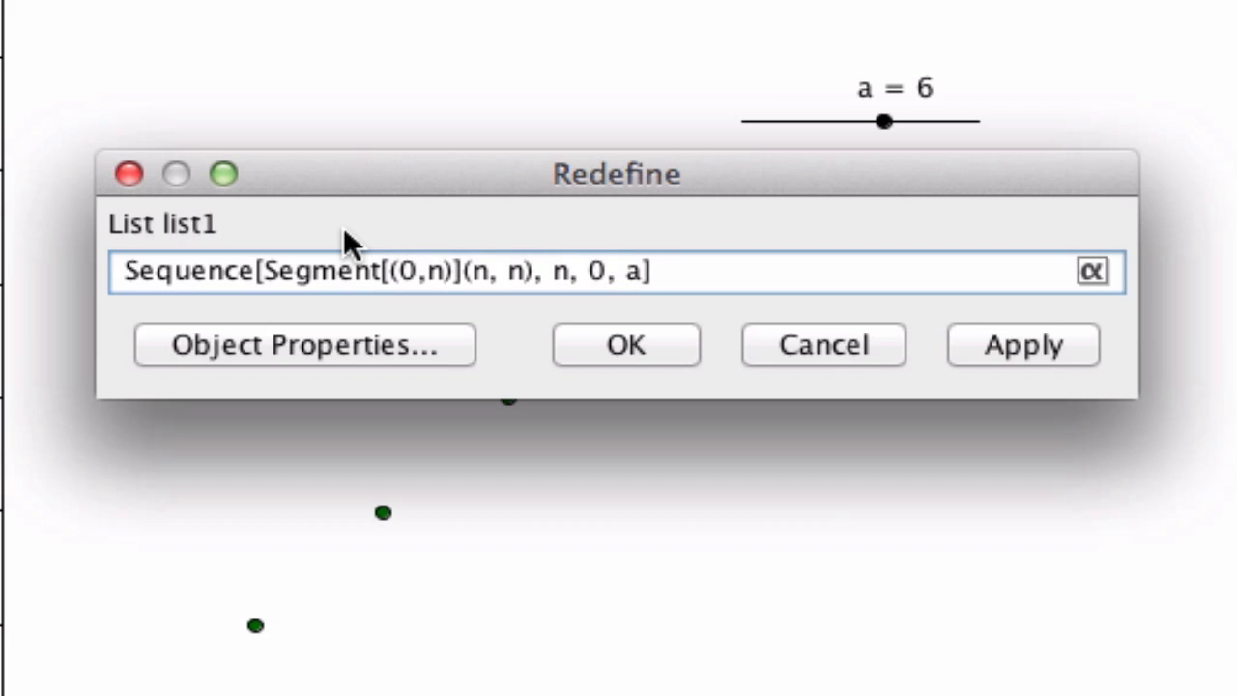
pyautogui.write(',(')
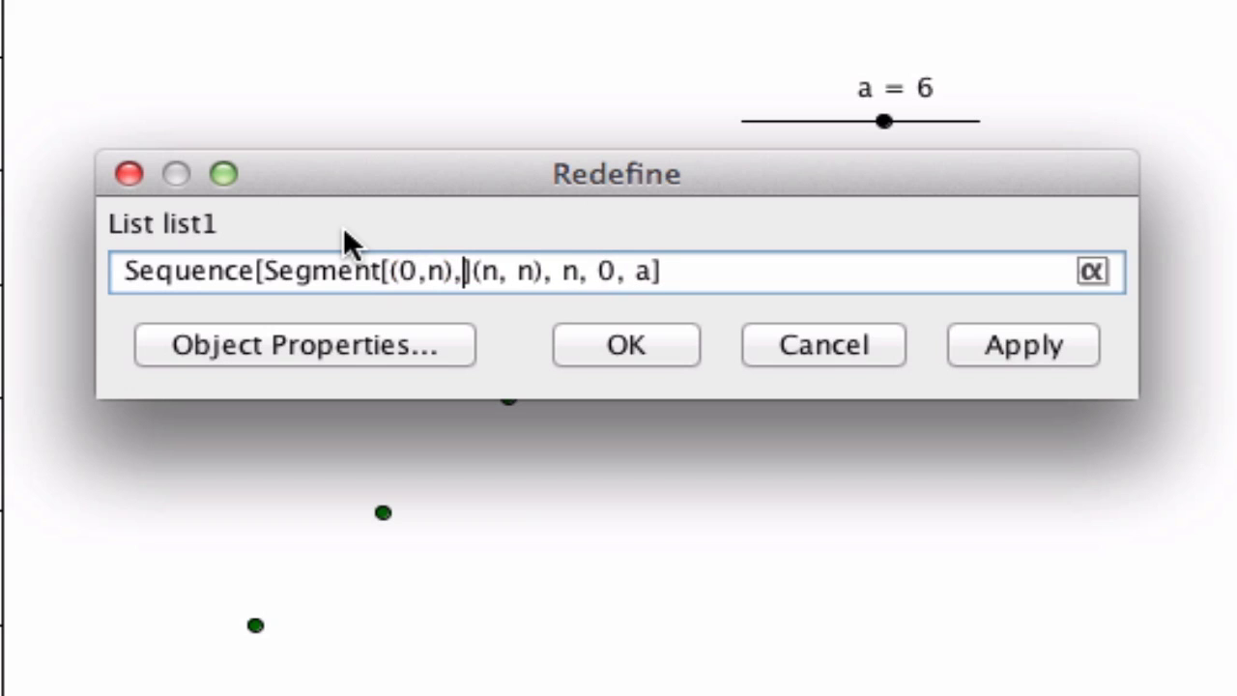
pyautogui.write('n,')
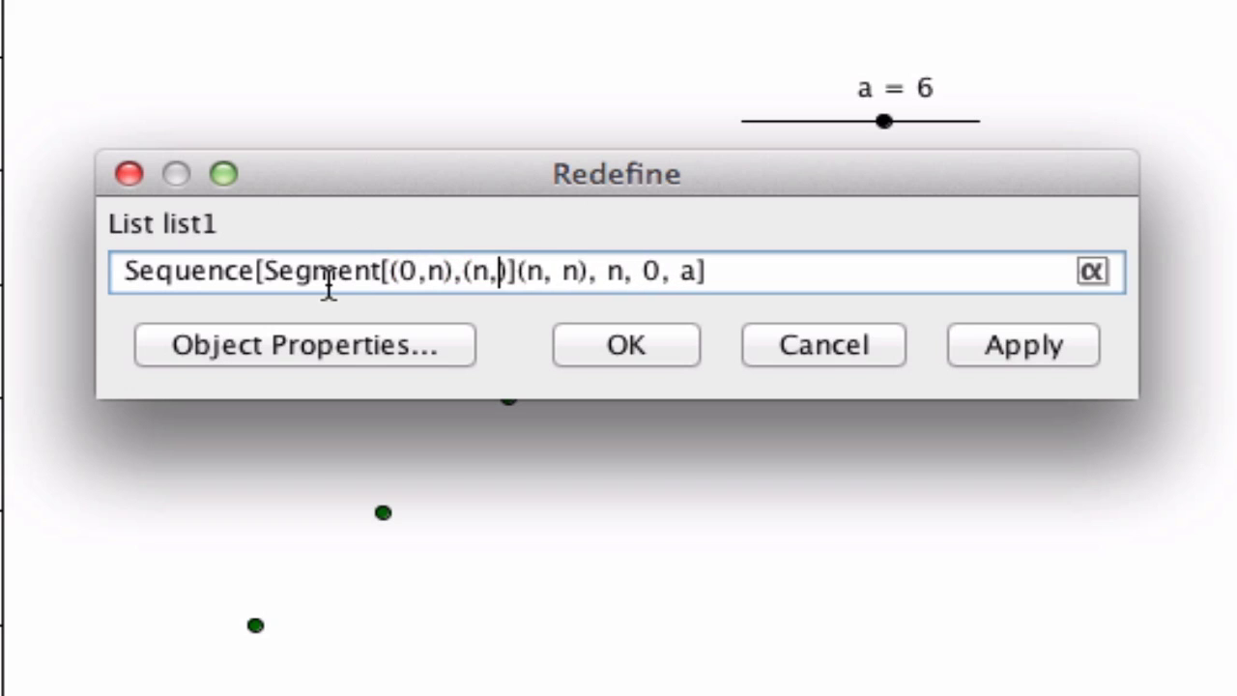
pyautogui.write('0)')
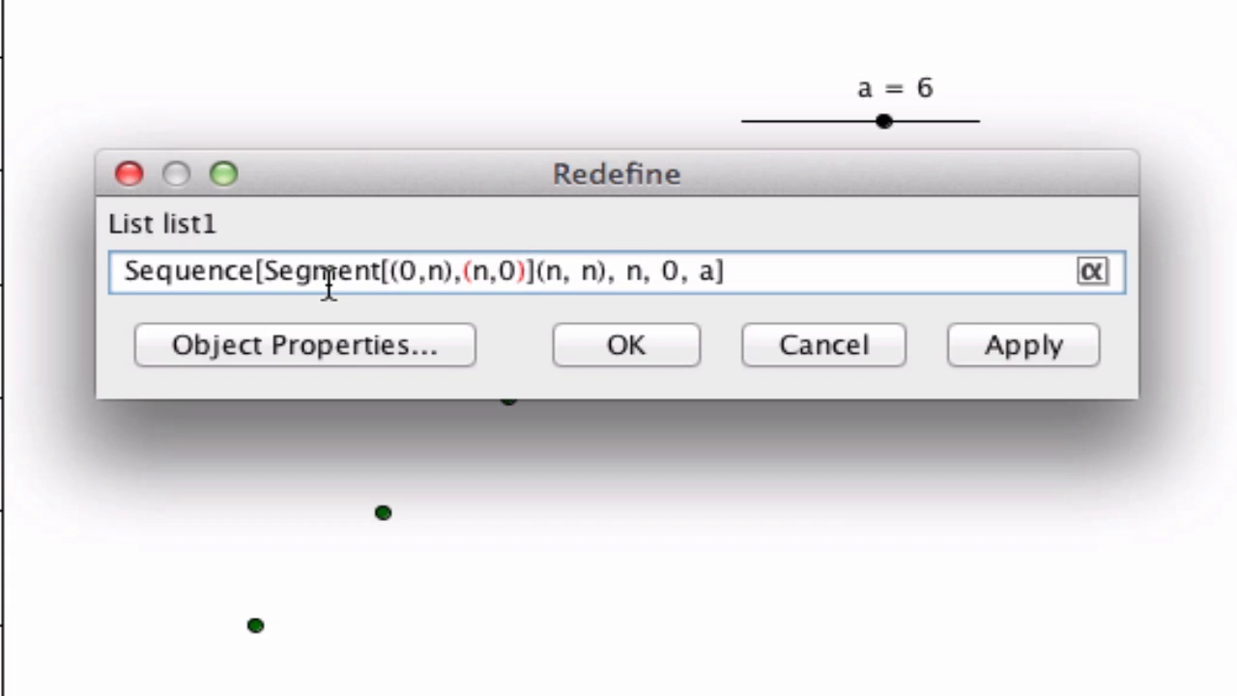
pyautogui.press('Right')
pyautogui.hotkey('shift', 'Right')
pyautogui.hotkey('shift', 'Right')
pyautogui.hotkey('shift', 'Right')
pyautogui.hotkey('shift', 'Right')
pyautogui.hotkey('shift', 'Right')
pyautogui.hotkey('shift', 'Right')
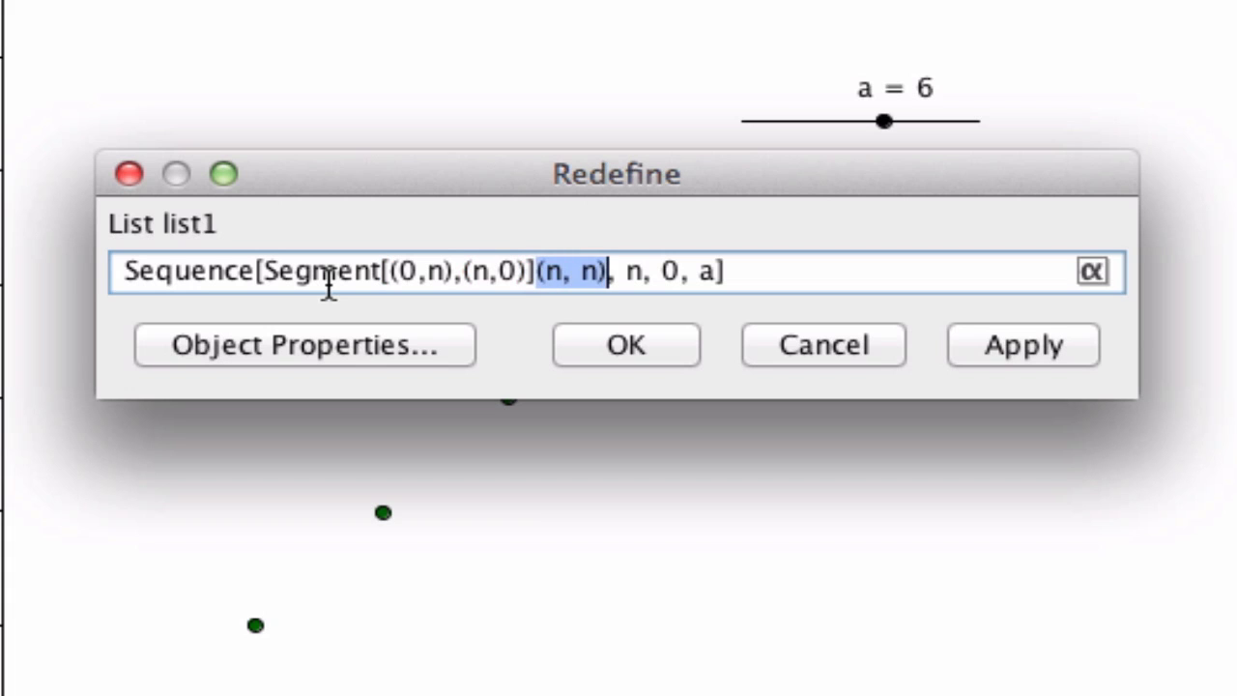
pyautogui.press('BackSpace')
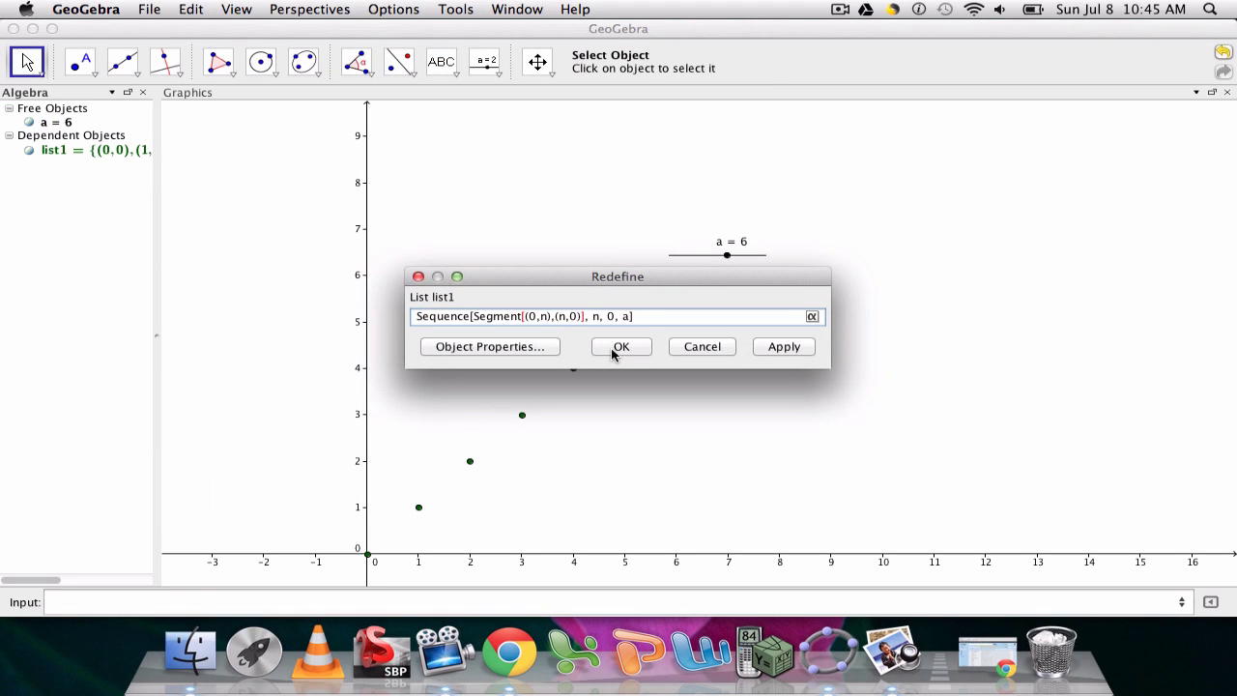
# - Apply the Segment definition and drag slider a up to 10
pyautogui.click(621, 347)
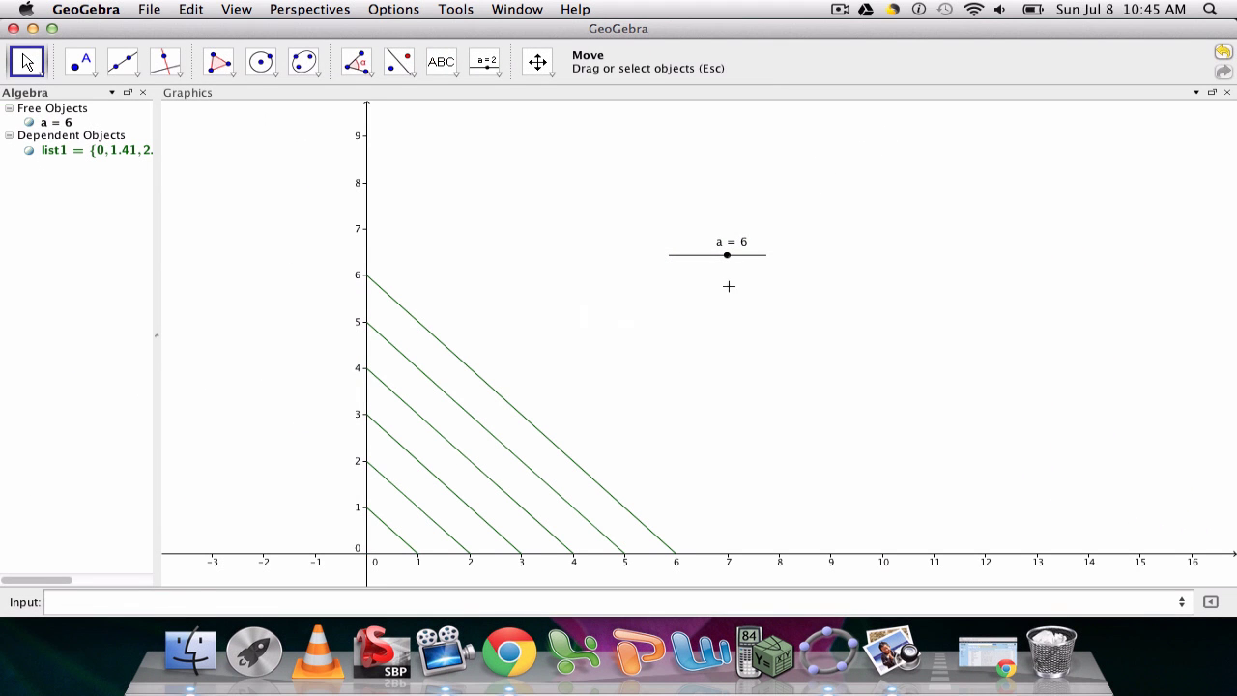
pyautogui.moveTo(727, 257); pyautogui.dragTo(768, 259)
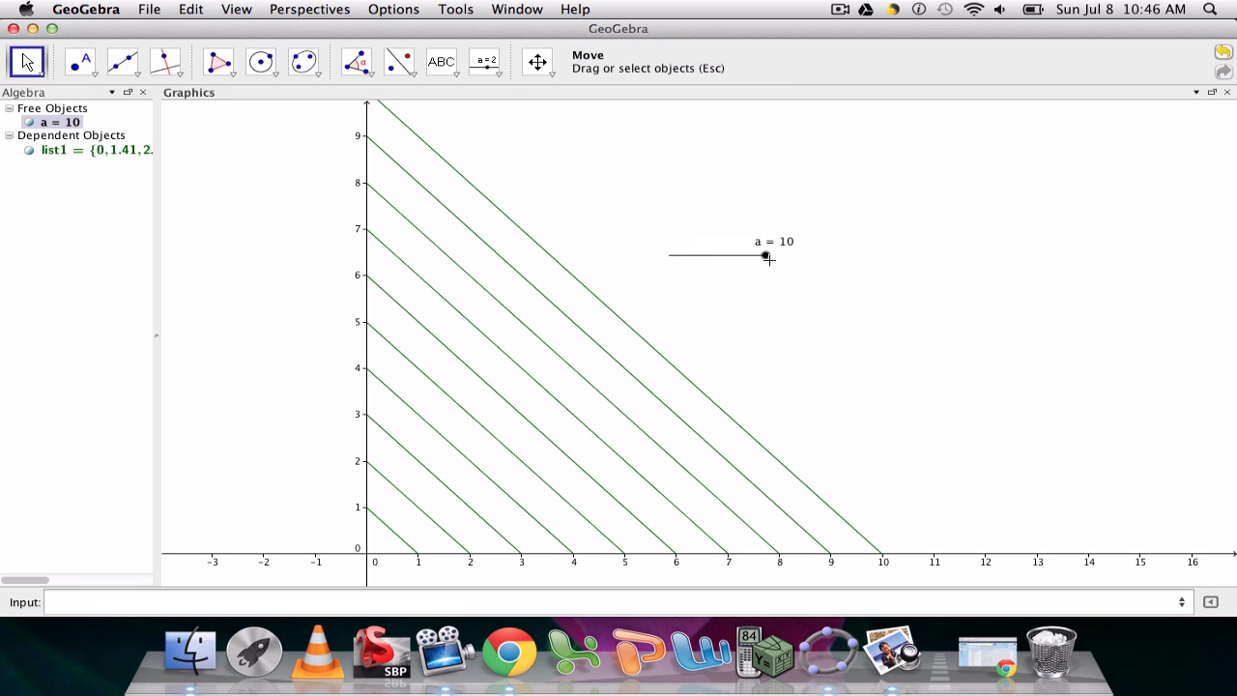